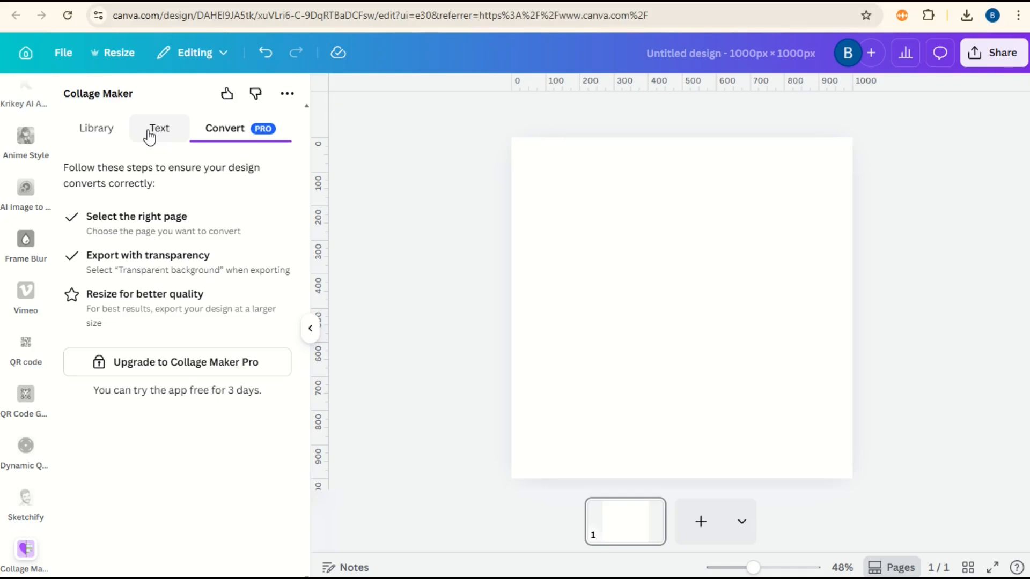
Replace the sample text of the Collage Maker's text collage with BUILDLAMP
click(150, 137)
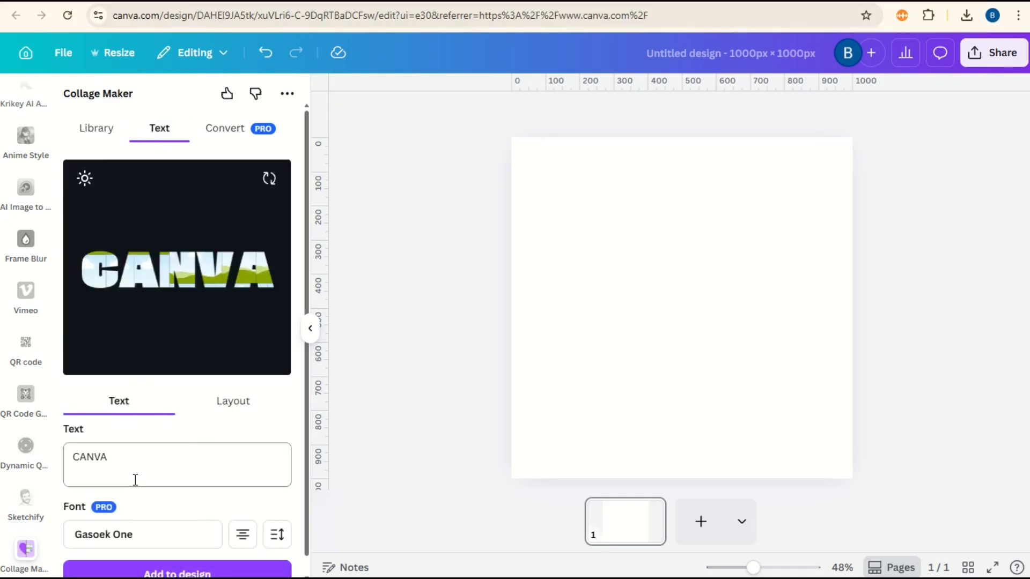
double_click(104, 457)
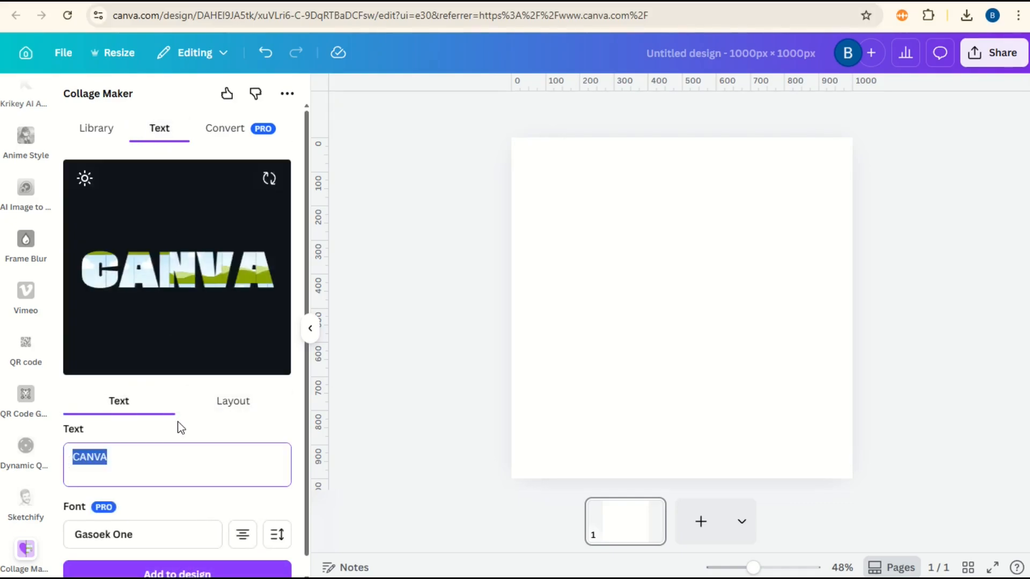
text(BUILD)
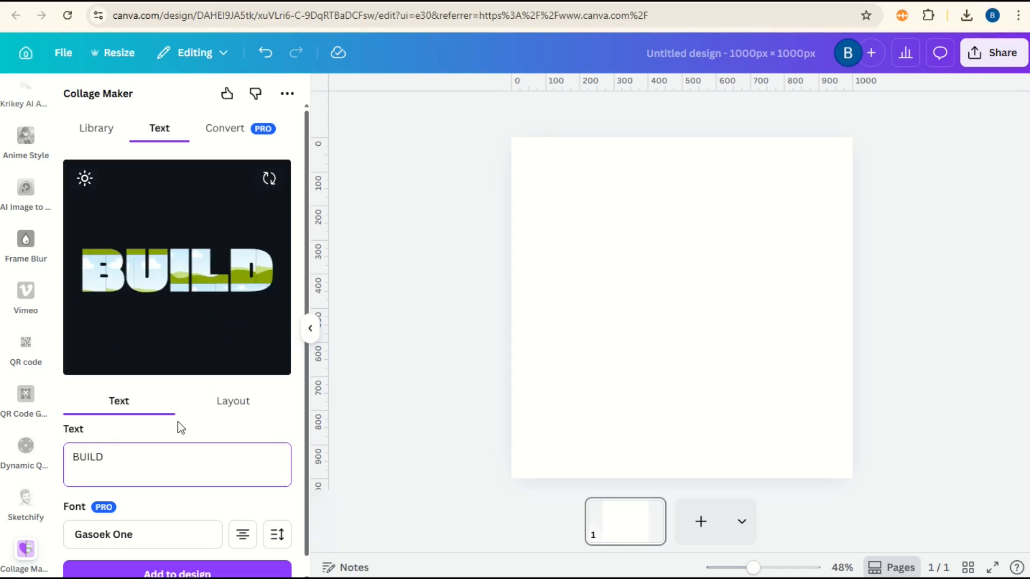
text(LAMP)
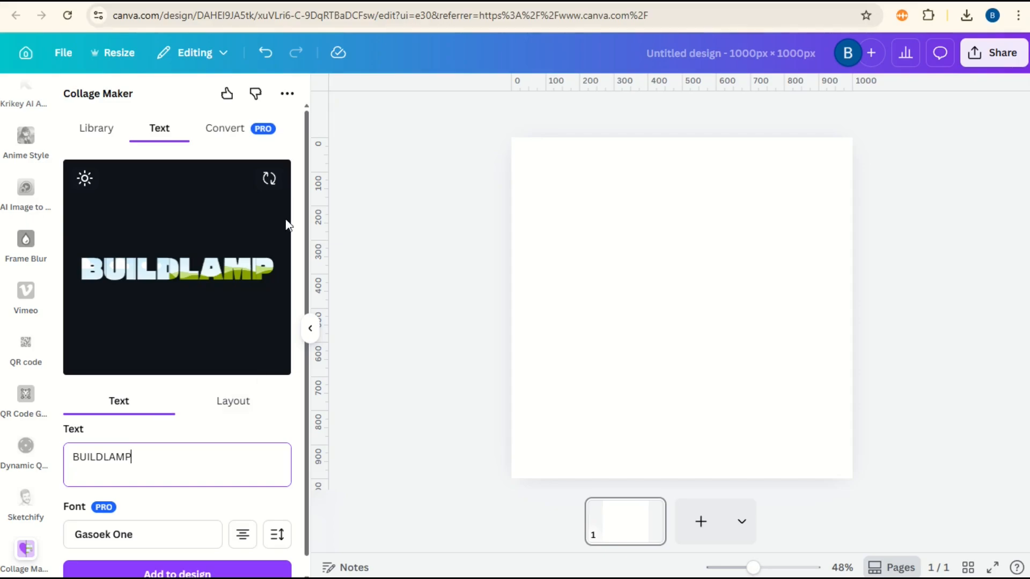
Set the text collage's Masonry layout to a maximum of 116 frames with a gap of 1
scroll(311, 329, down, 1)
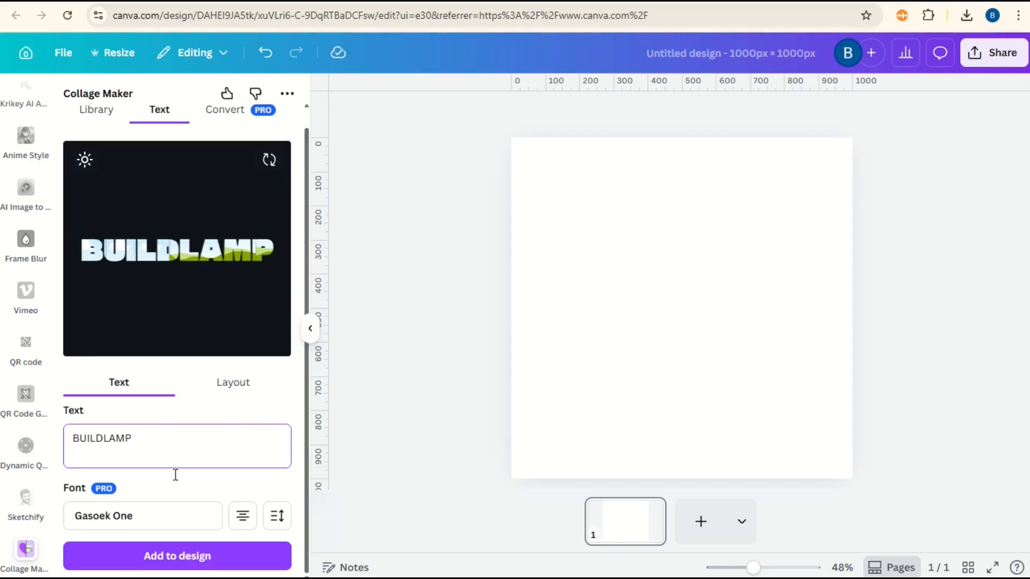
click(230, 394)
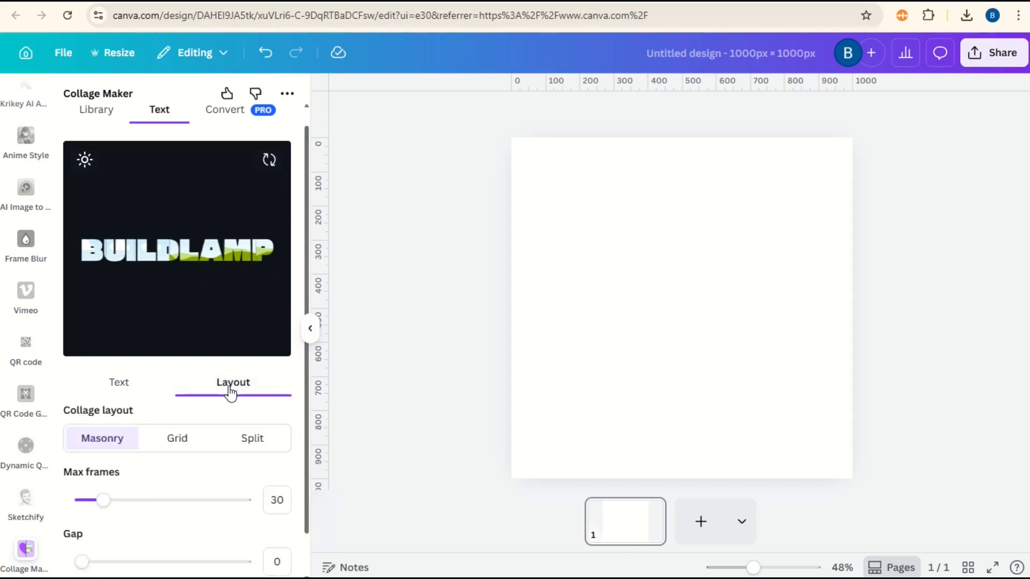
scroll(303, 378, down, 2)
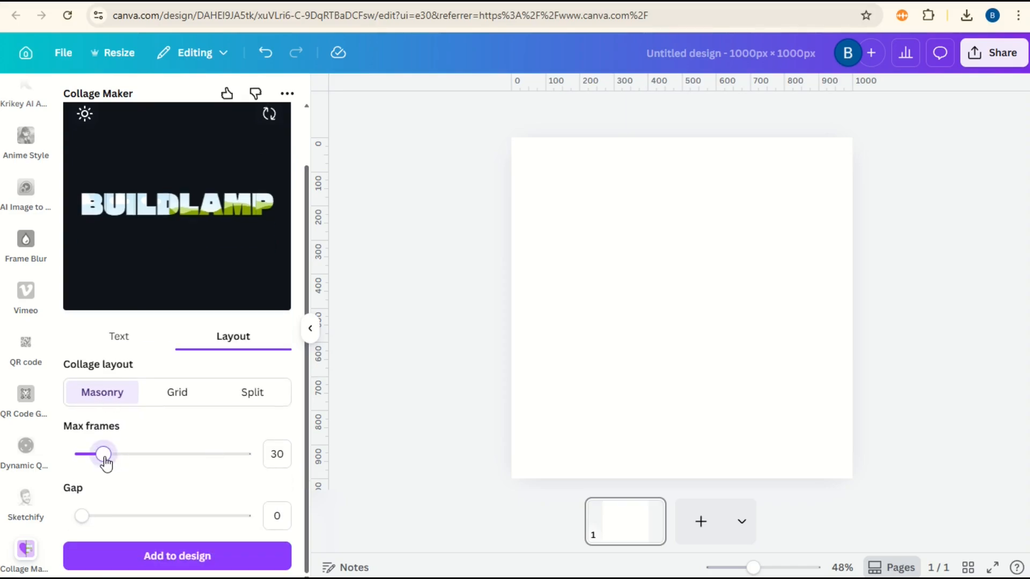
drag(102, 459, 177, 459)
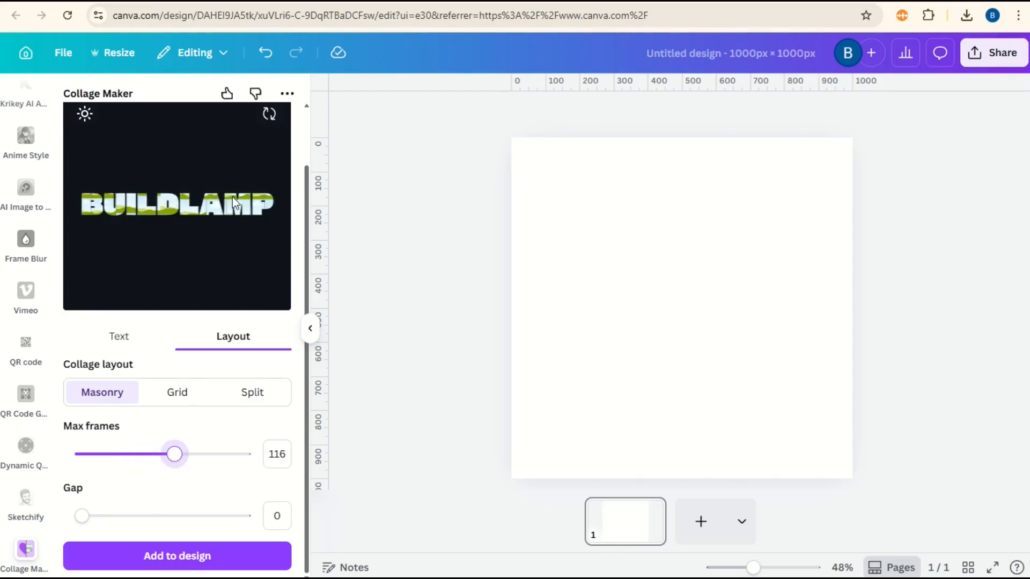
drag(92, 520, 86, 516)
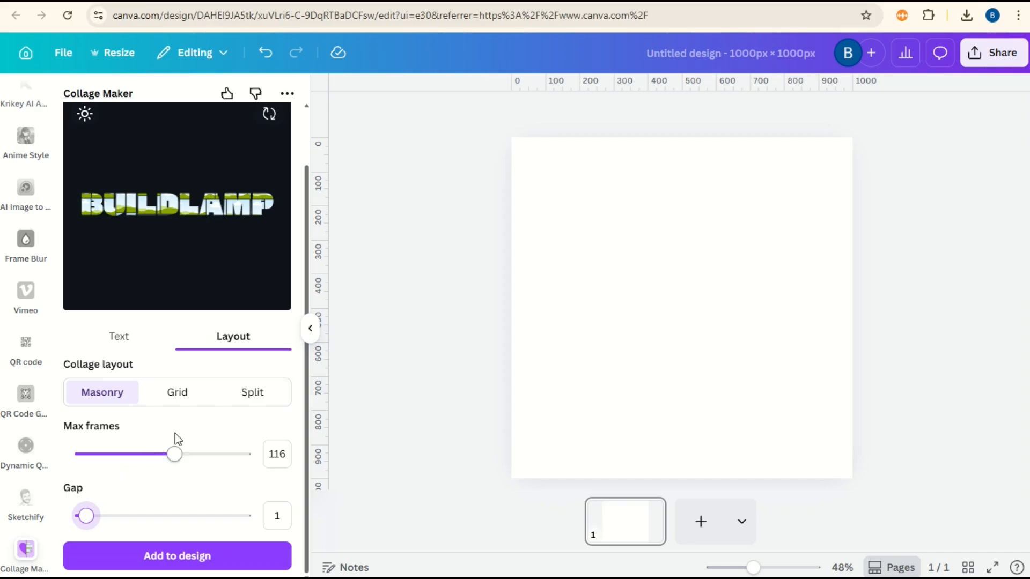
Add the BUILDLAMP collage to the page, enlarged beyond the page's right edge and placed around mid-height
click(199, 555)
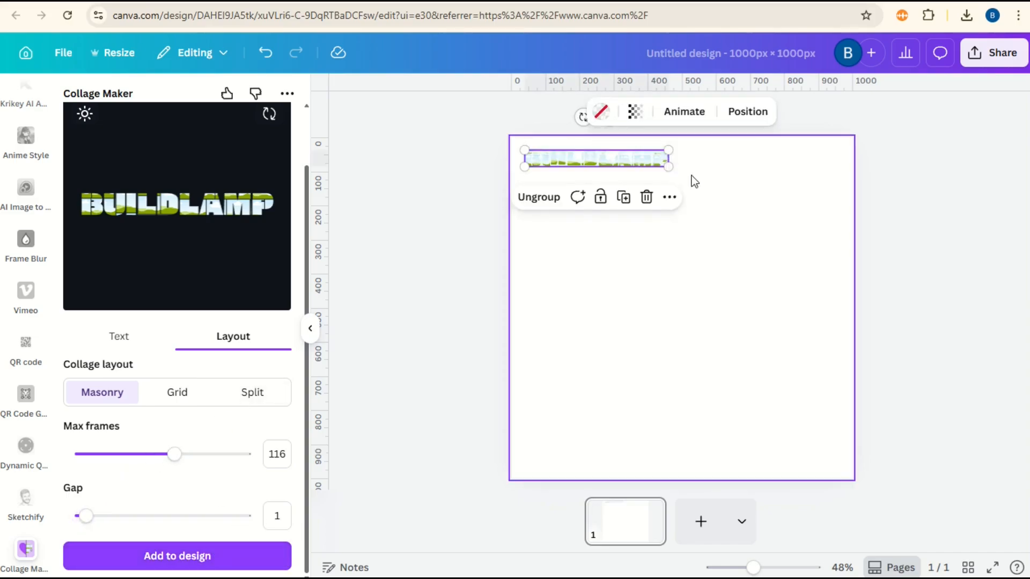
drag(670, 168, 1028, 376)
drag(793, 188, 790, 290)
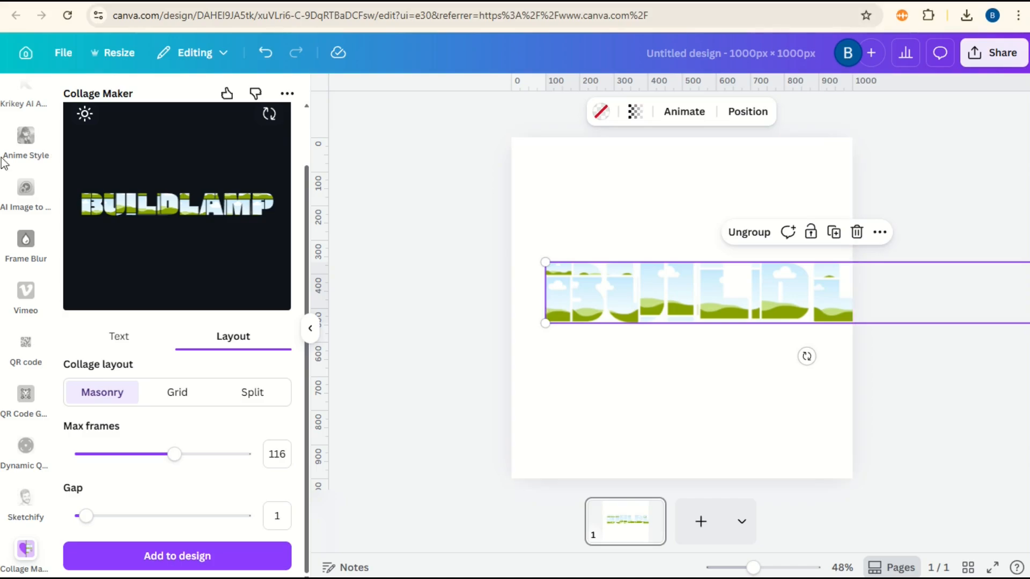
Find the recently used photos and place the sliding baseball player photo in the first large frame of the letter B
scroll(23, 221, up, 10)
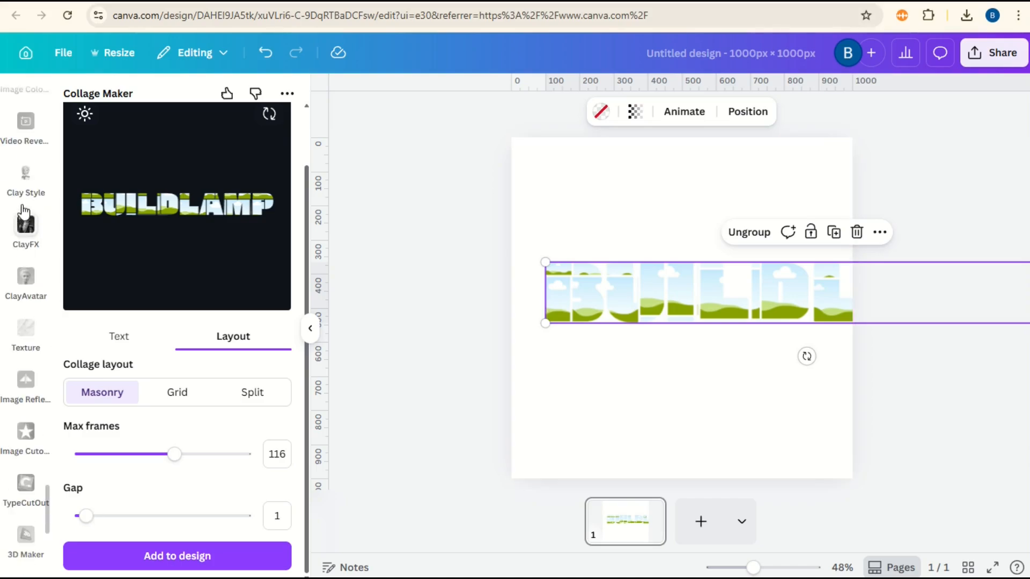
scroll(24, 188, up, 15)
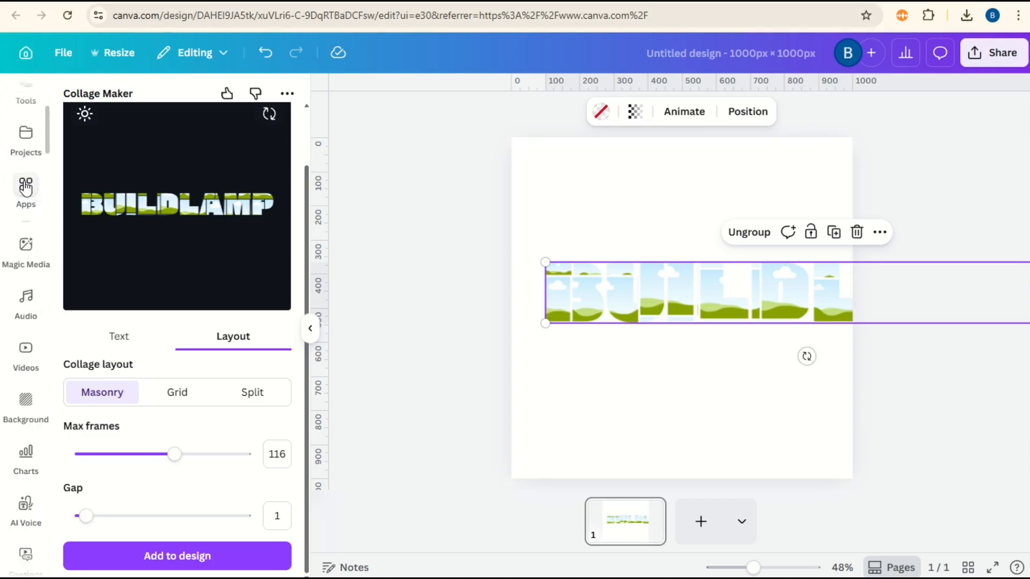
click(43, 156)
click(107, 485)
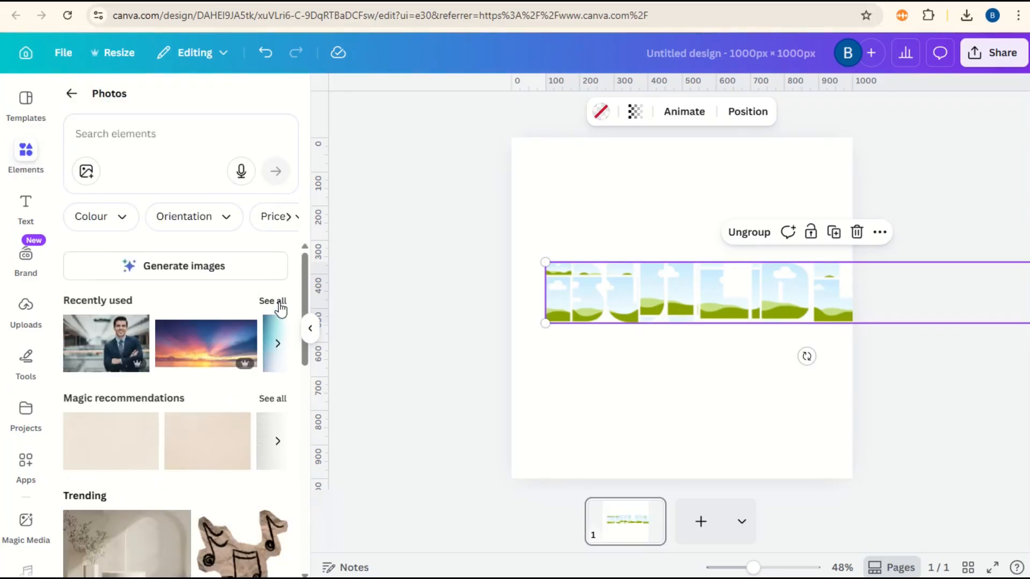
click(278, 301)
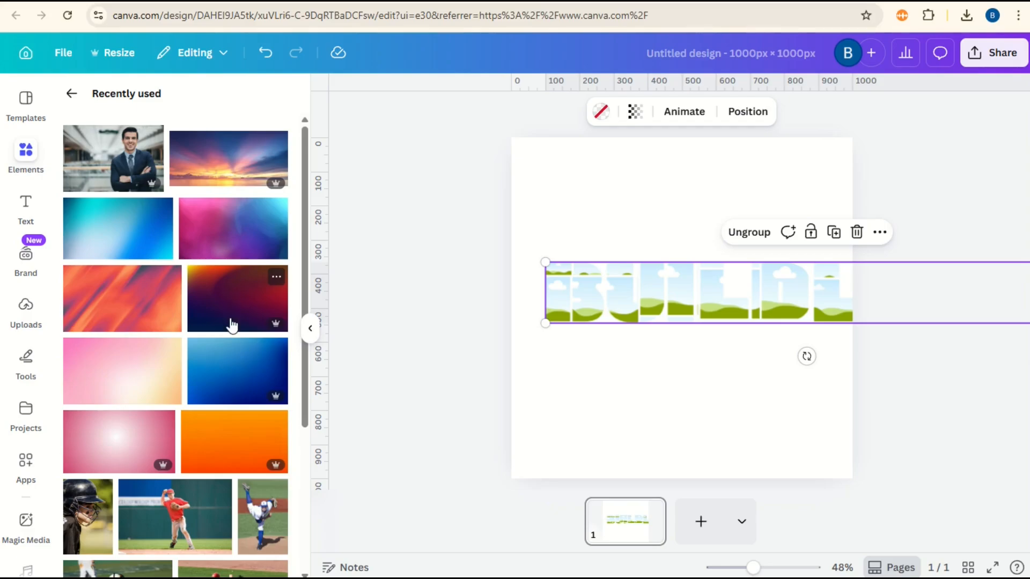
scroll(231, 324, down, 4)
click(233, 382)
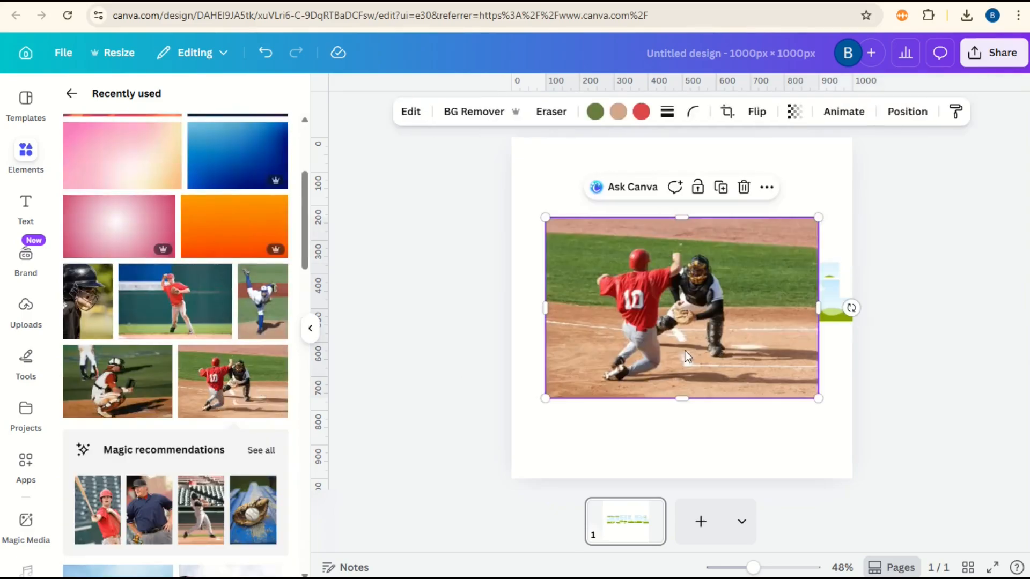
drag(687, 357, 558, 297)
Fill the next four large letter frames with the blue-uniformed player, helmeted player, crouching catcher and number 20 pitcher photos
drag(262, 301, 587, 298)
drag(87, 300, 665, 293)
drag(118, 507, 727, 295)
drag(214, 519, 783, 292)
Fill the remaining visible frames with the arms-raised catcher, red-shirted batter, team huddle and baseball glove photos
scroll(177, 375, down, 3)
drag(118, 472, 831, 292)
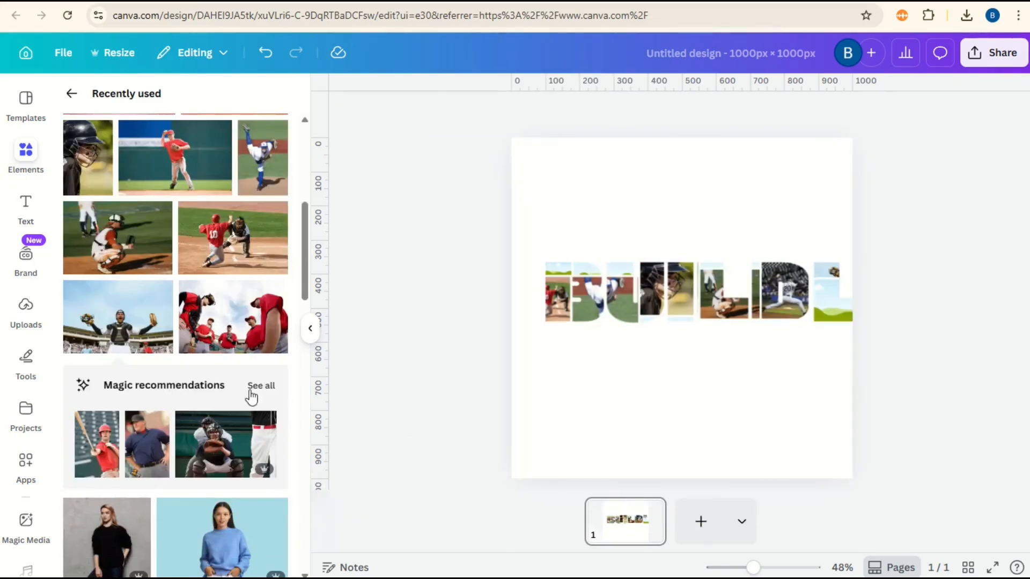
scroll(251, 397, down, 5)
drag(234, 418, 830, 303)
scroll(217, 375, up, 8)
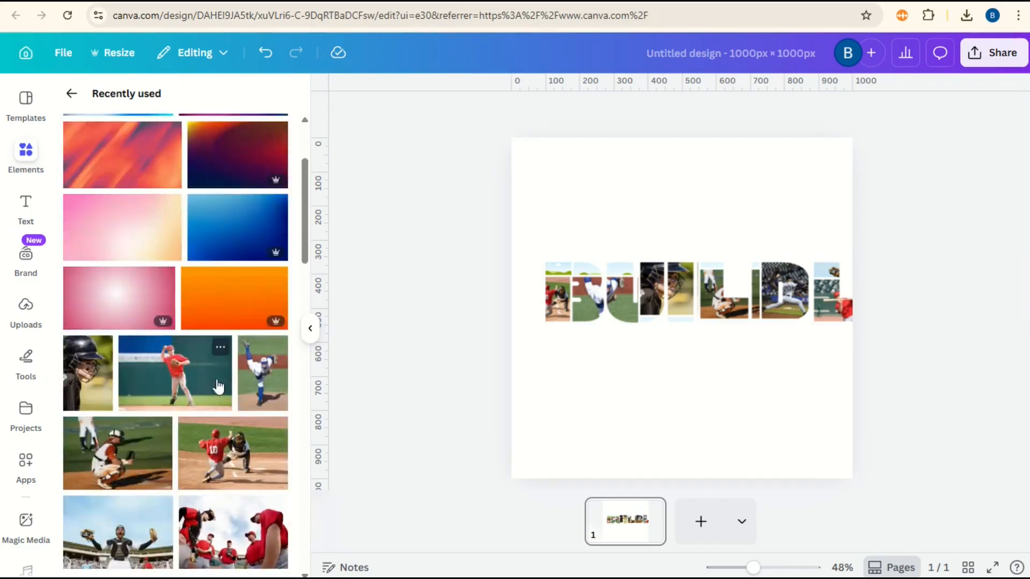
scroll(218, 386, down, 6)
drag(234, 171, 595, 275)
Ungroup the letter collage into separate photo frames
mouse_move(753, 567)
mouse_down()
mouse_move(791, 569)
mouse_move(773, 568)
mouse_up()
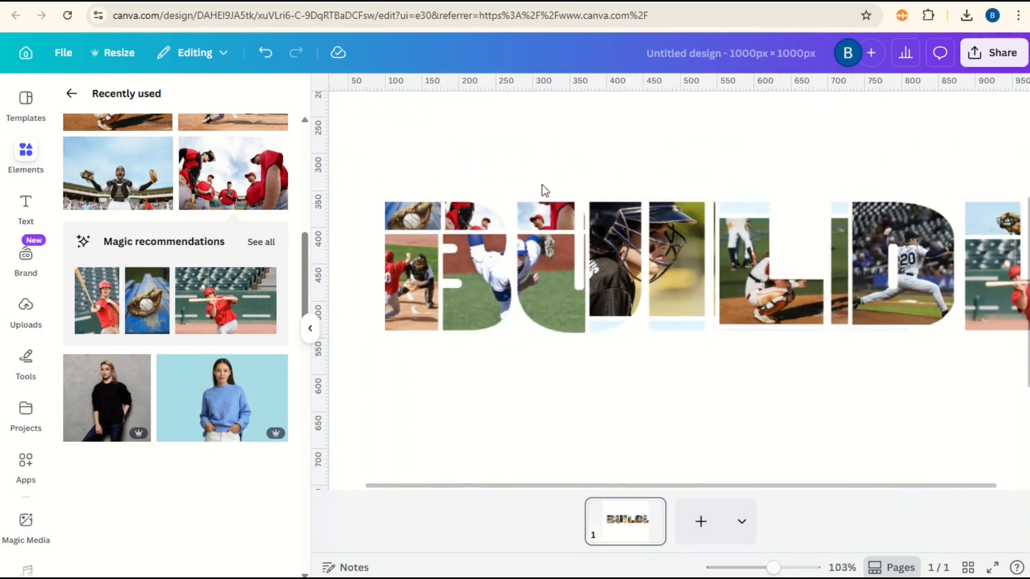
click(408, 278)
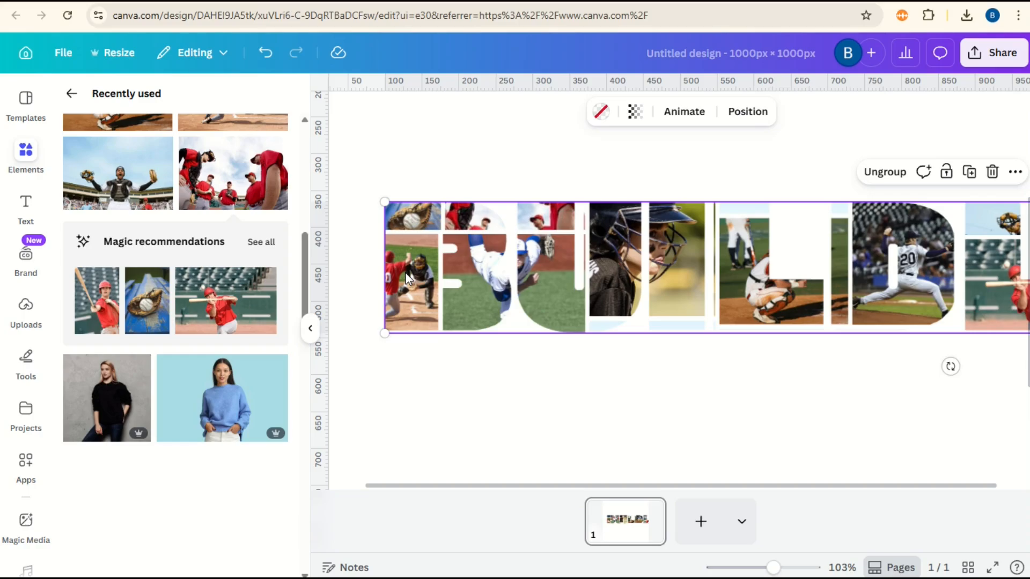
click(882, 173)
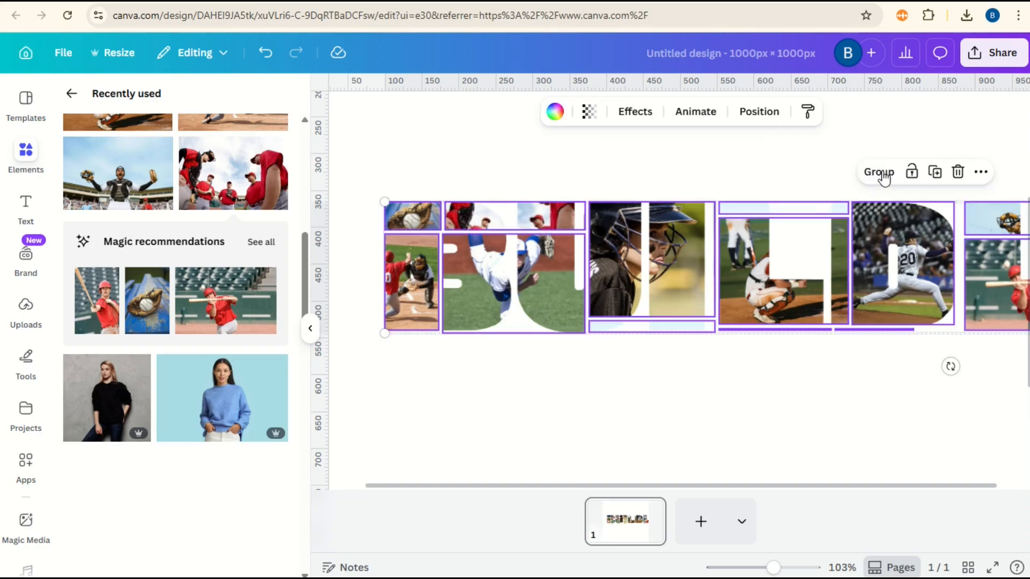
click(546, 404)
Reposition the crops of the sliding player and baseball glove photos within their frames in the letter B
click(411, 285)
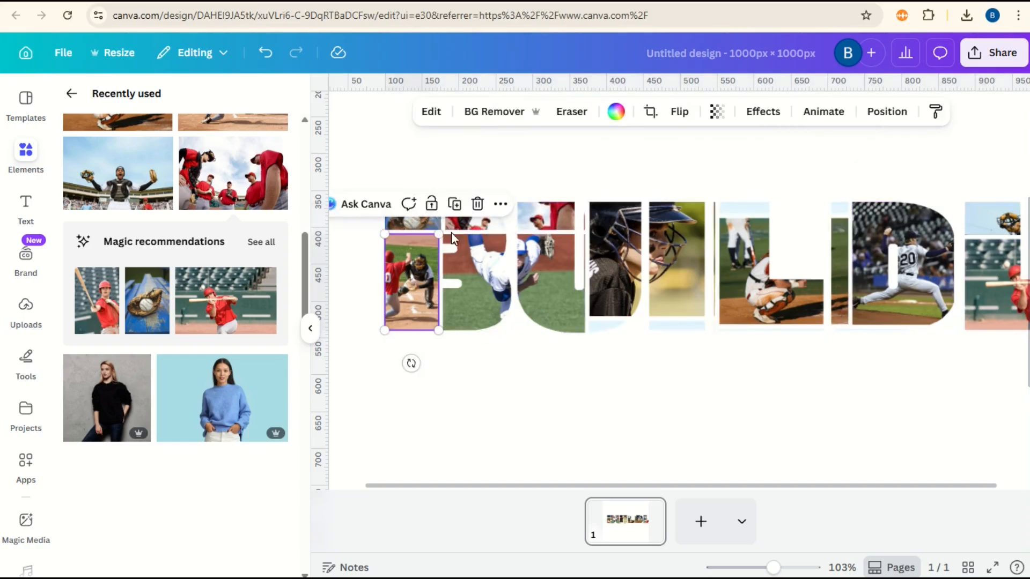
click(651, 111)
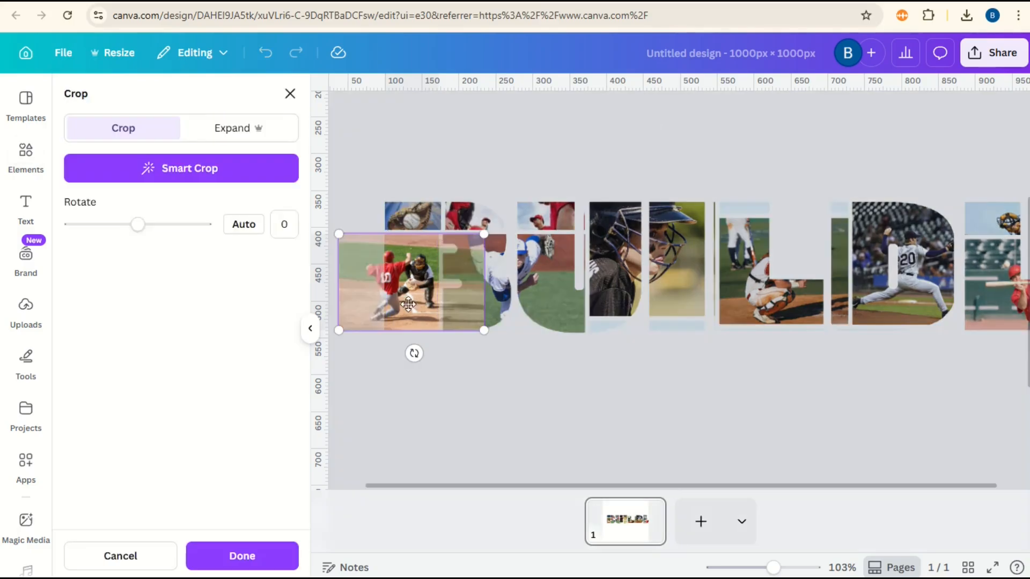
drag(416, 298, 425, 298)
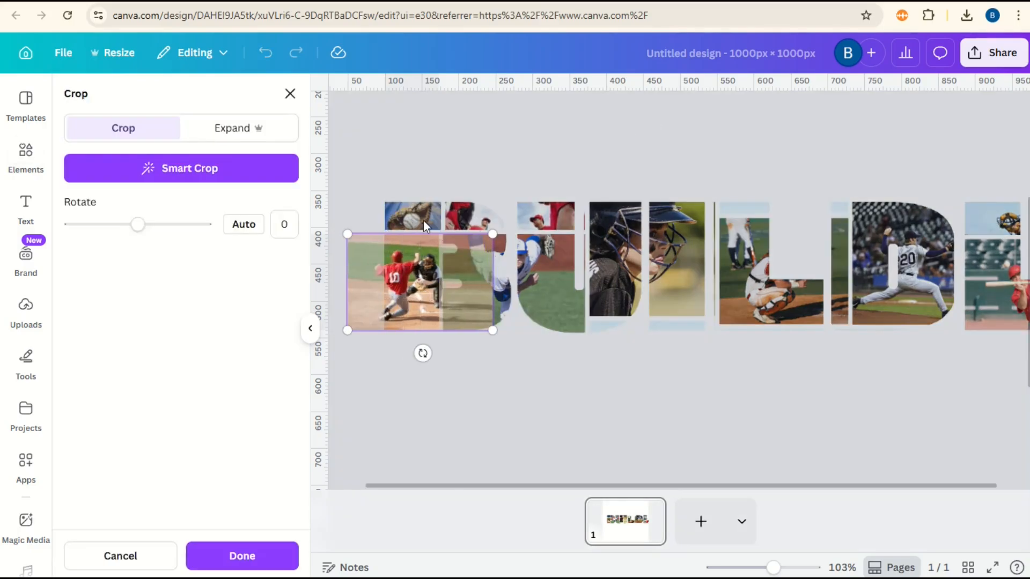
click(426, 228)
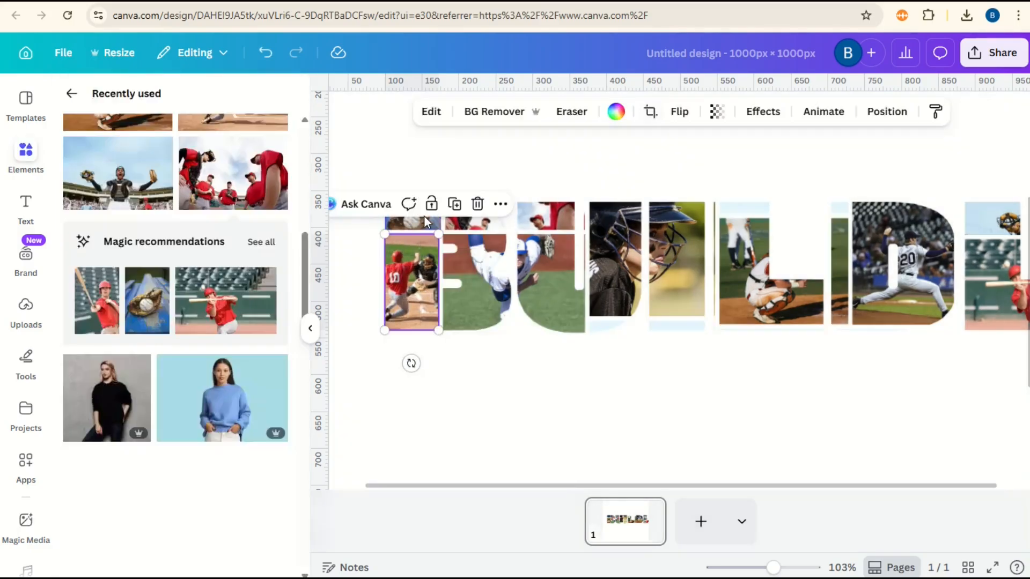
click(650, 111)
drag(423, 211, 437, 226)
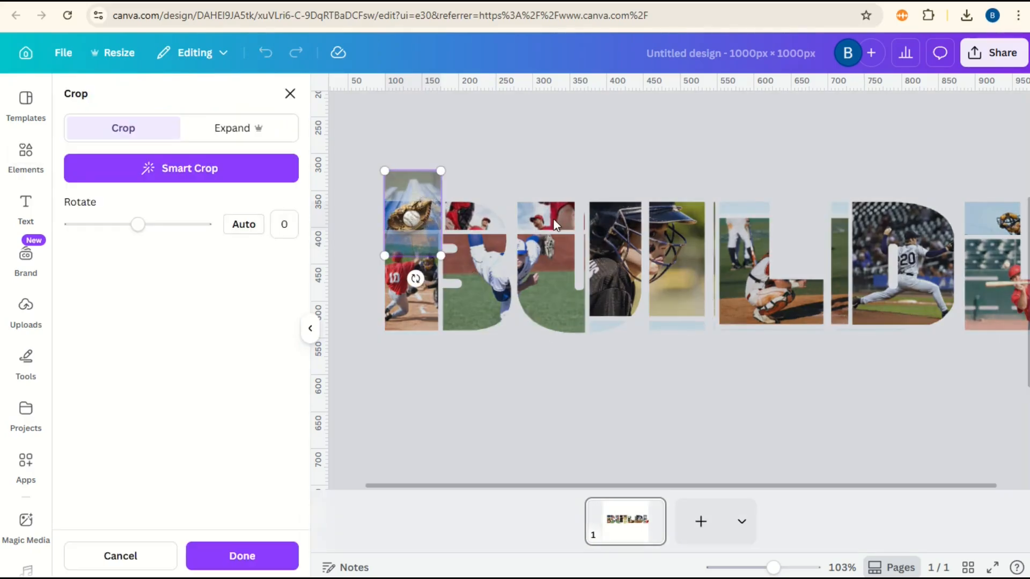
Enlarge and reposition the crouching catcher photo inside the letter L frame, and apply the crop
click(749, 276)
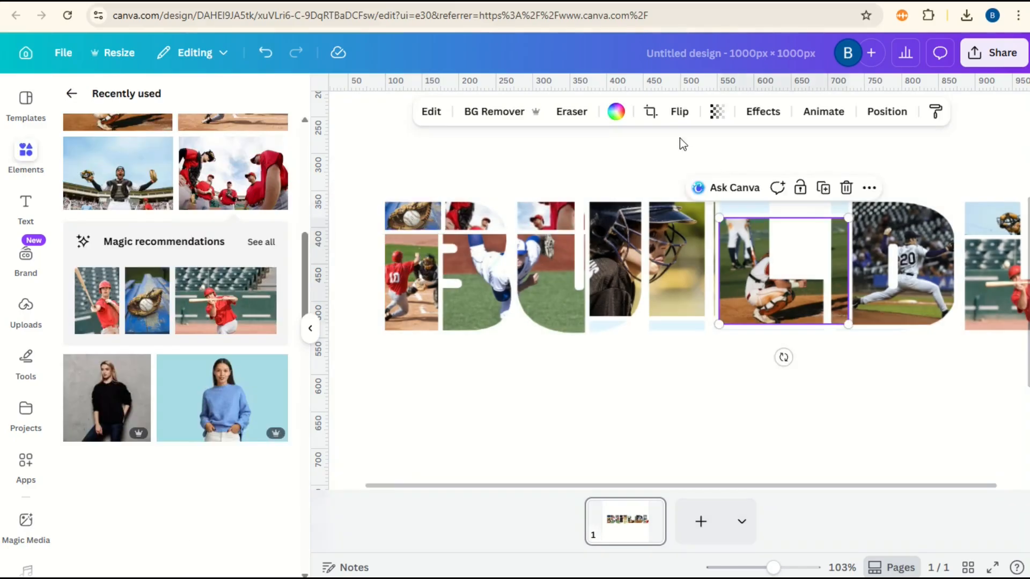
click(651, 111)
drag(789, 299, 773, 301)
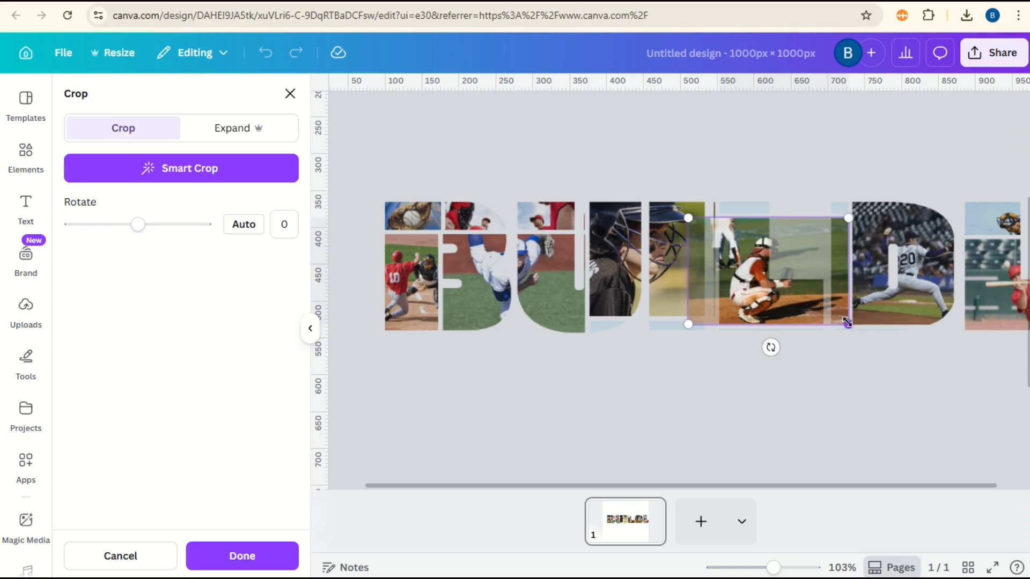
drag(846, 323, 901, 358)
drag(810, 310, 766, 307)
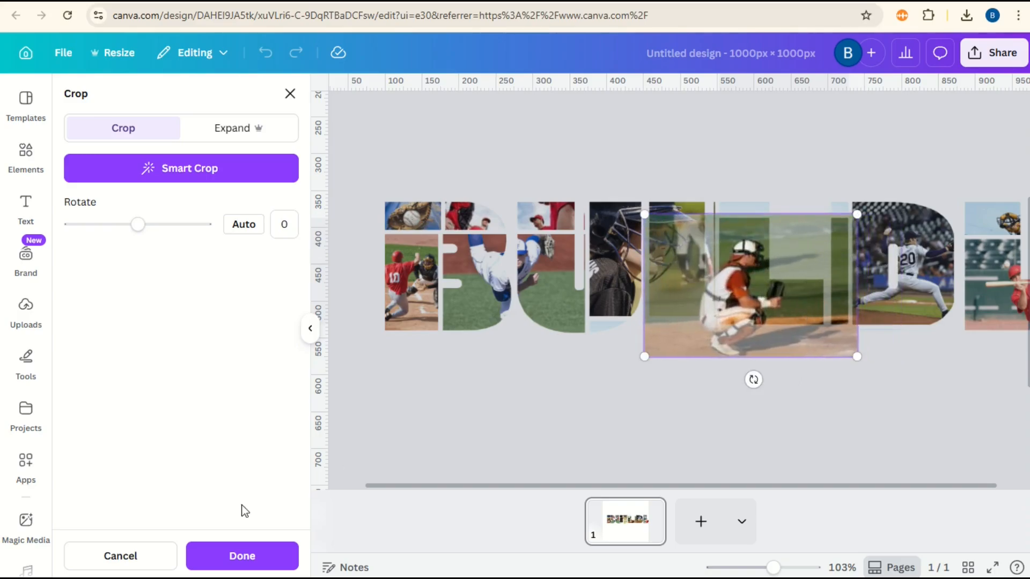
click(253, 556)
click(610, 400)
Return to the Collage Maker app and switch the BUILDLAMP collage layout to Grid with 9 columns
scroll(611, 399, right, 1)
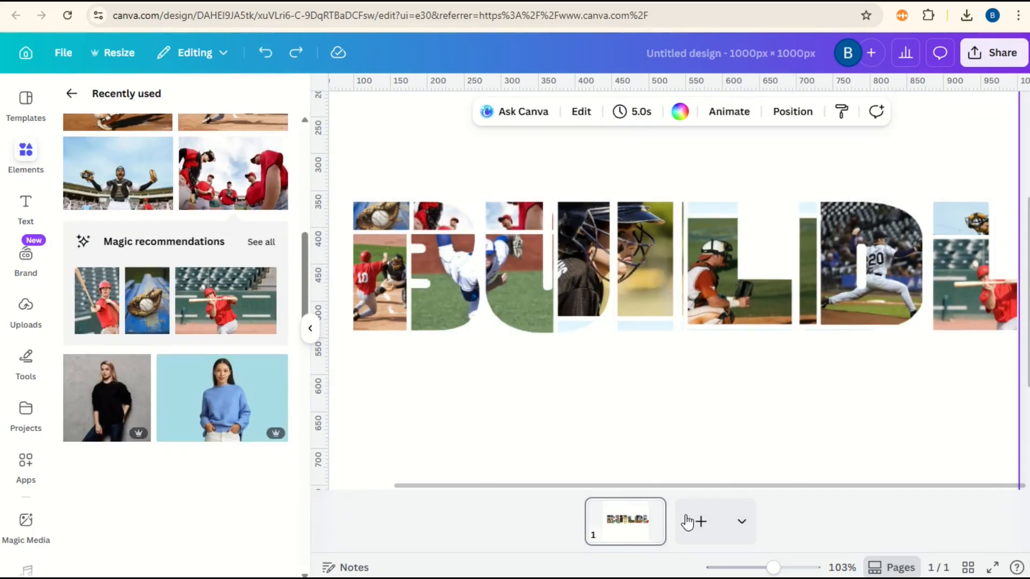
drag(773, 567, 754, 567)
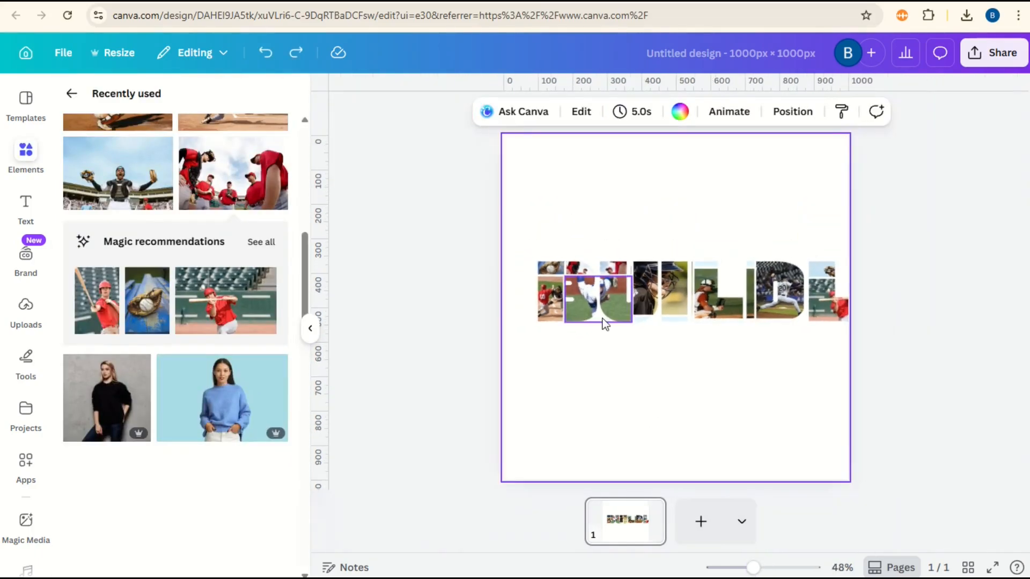
click(41, 474)
click(105, 170)
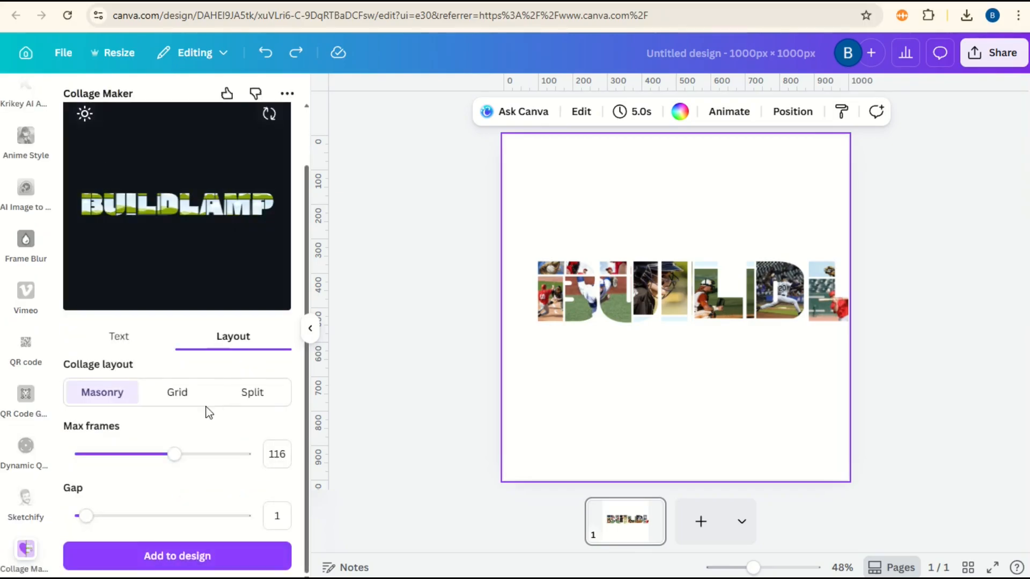
click(179, 396)
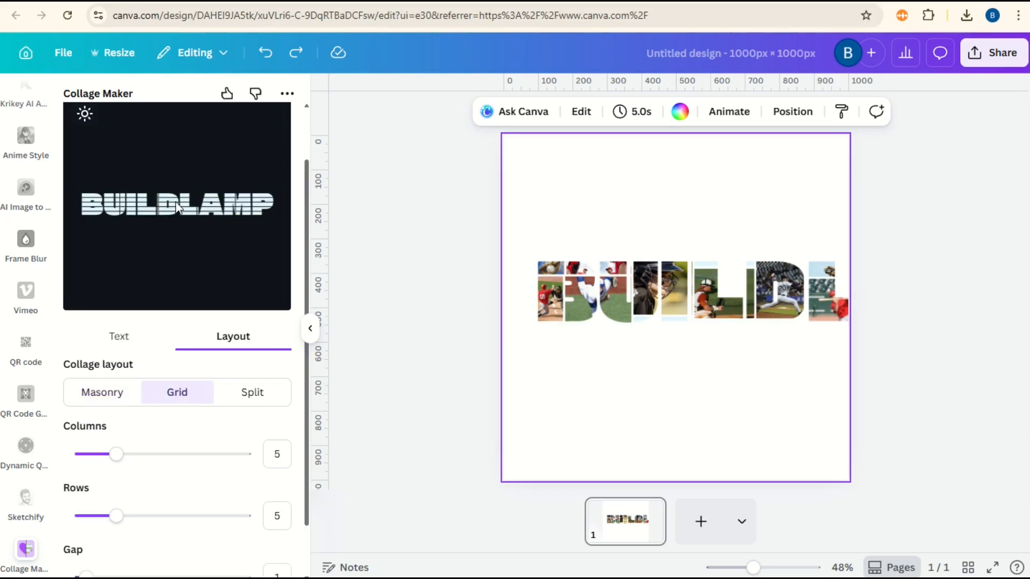
drag(121, 457, 153, 456)
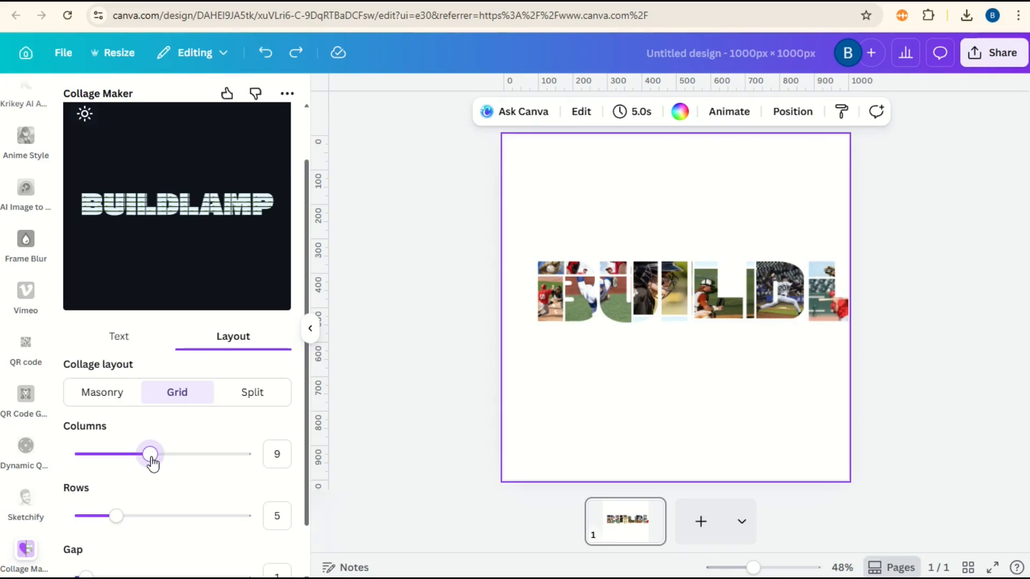
scroll(304, 439, down, 1)
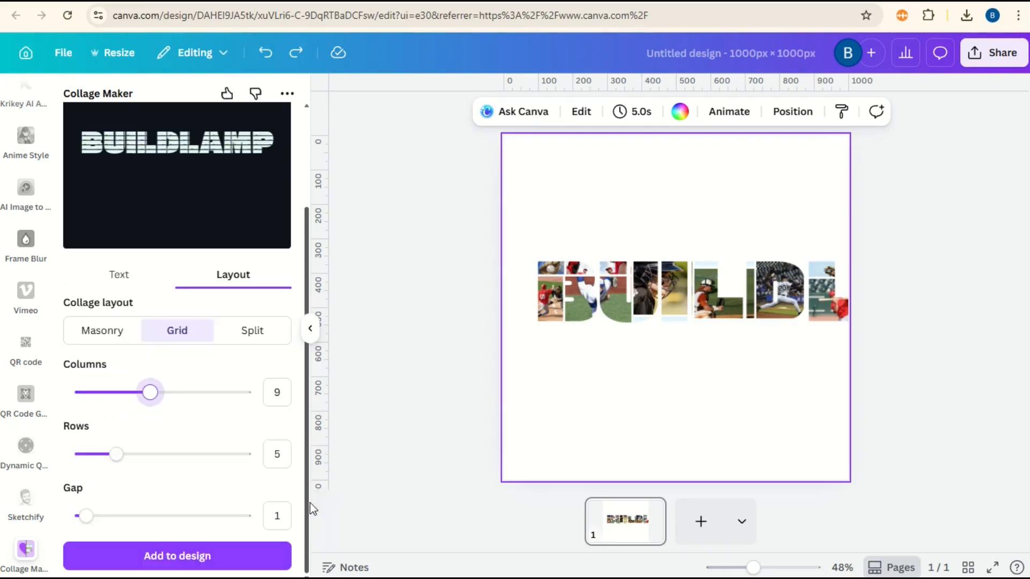
Add the 9-column grid BUILDLAMP collage to the page, enlarged and placed beneath the baseball photo lettering
click(184, 555)
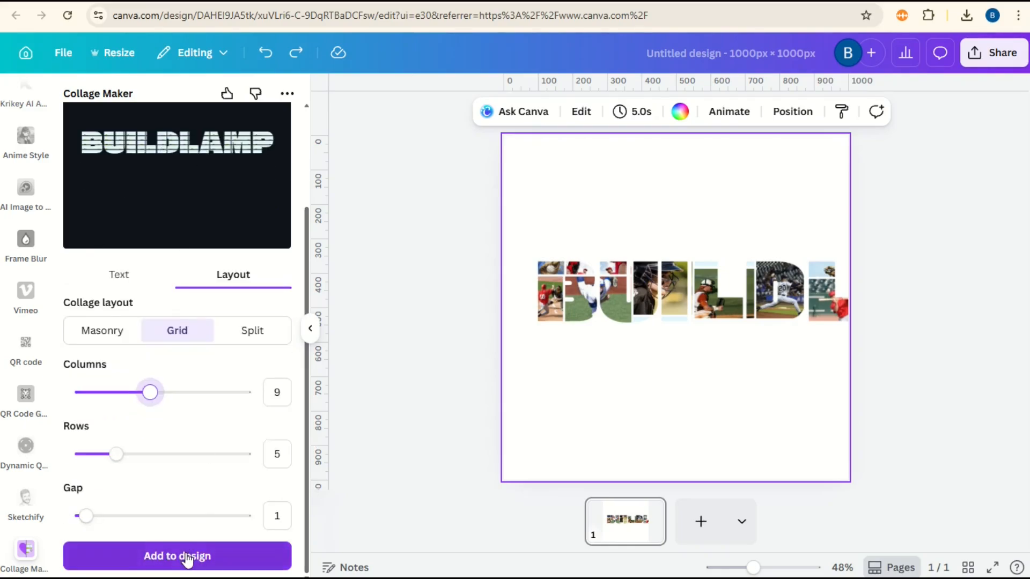
drag(656, 155, 936, 320)
drag(708, 179, 736, 399)
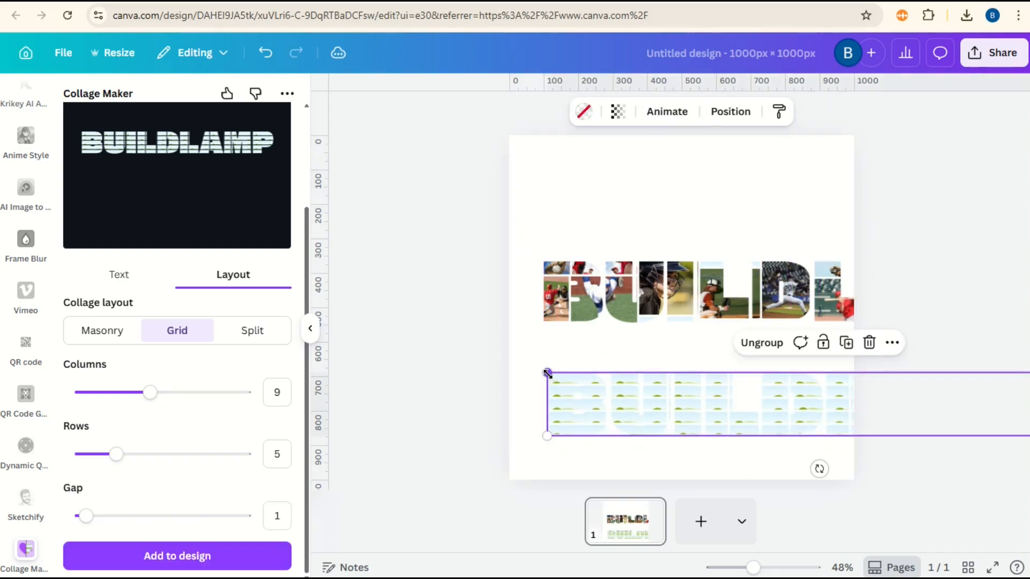
drag(547, 373, 472, 308)
drag(615, 419, 722, 416)
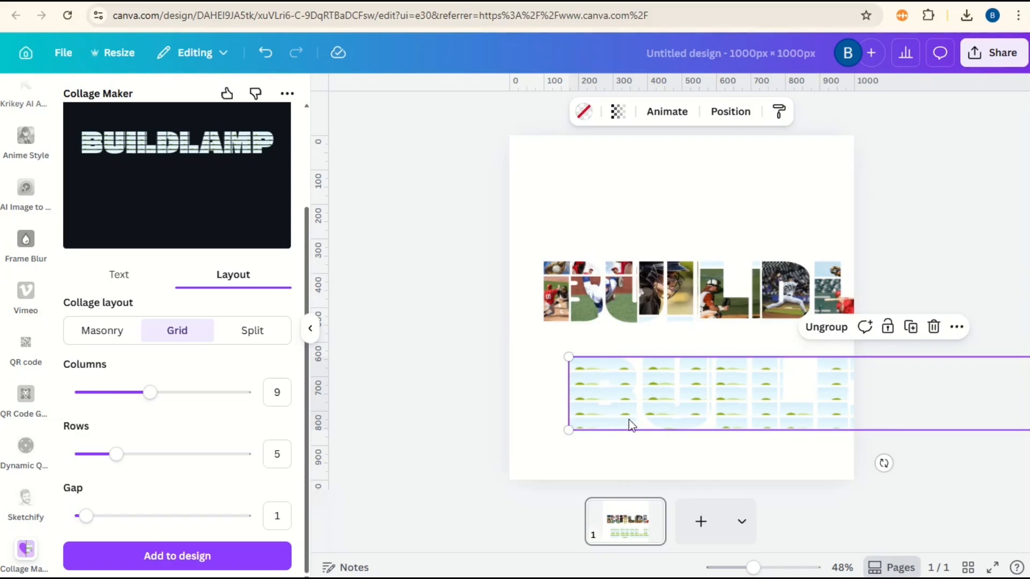
Switch the BUILDLAMP collage to the Split layout and add it to the page above the baseball photo lettering
click(252, 330)
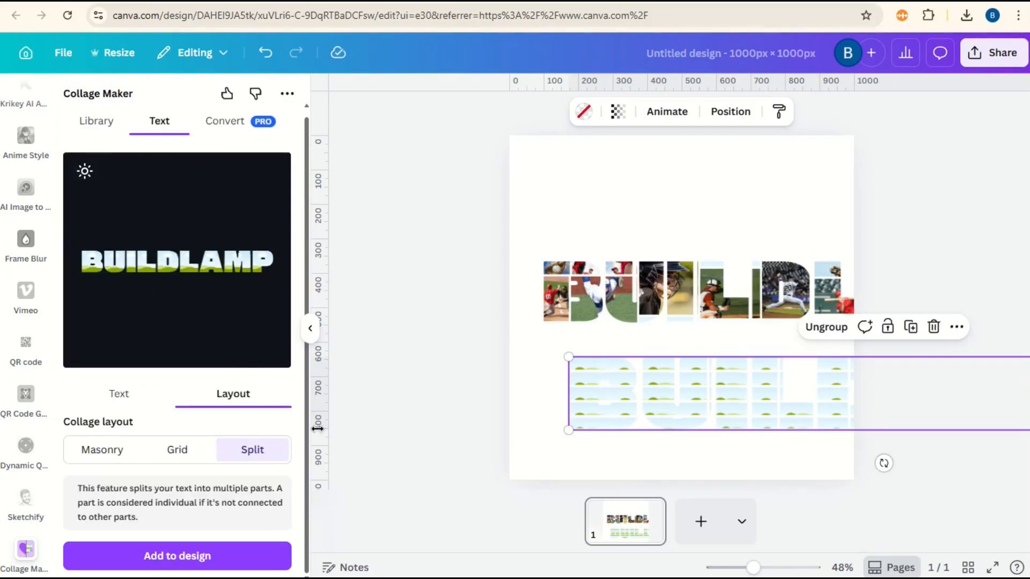
click(209, 554)
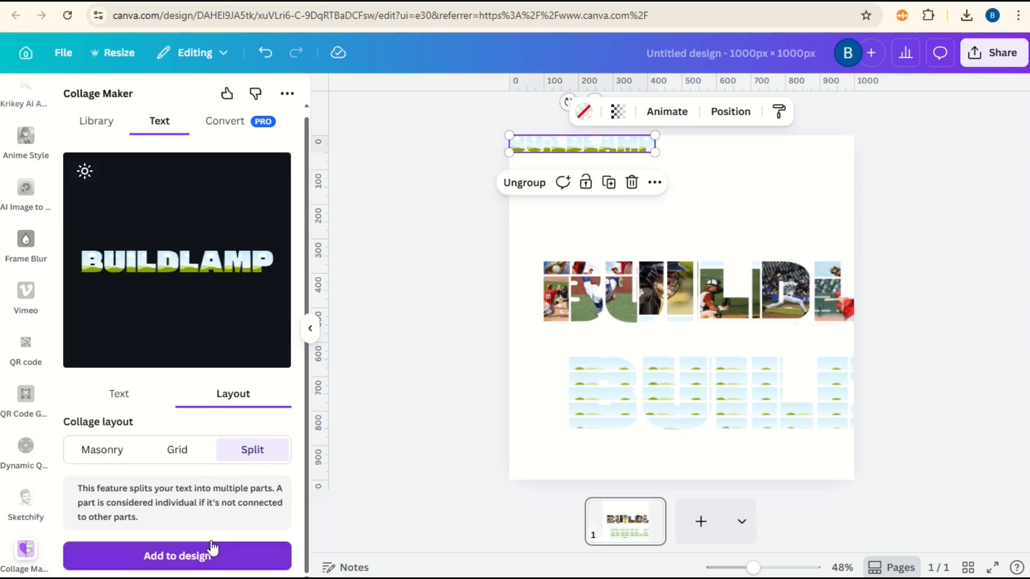
drag(590, 154, 650, 205)
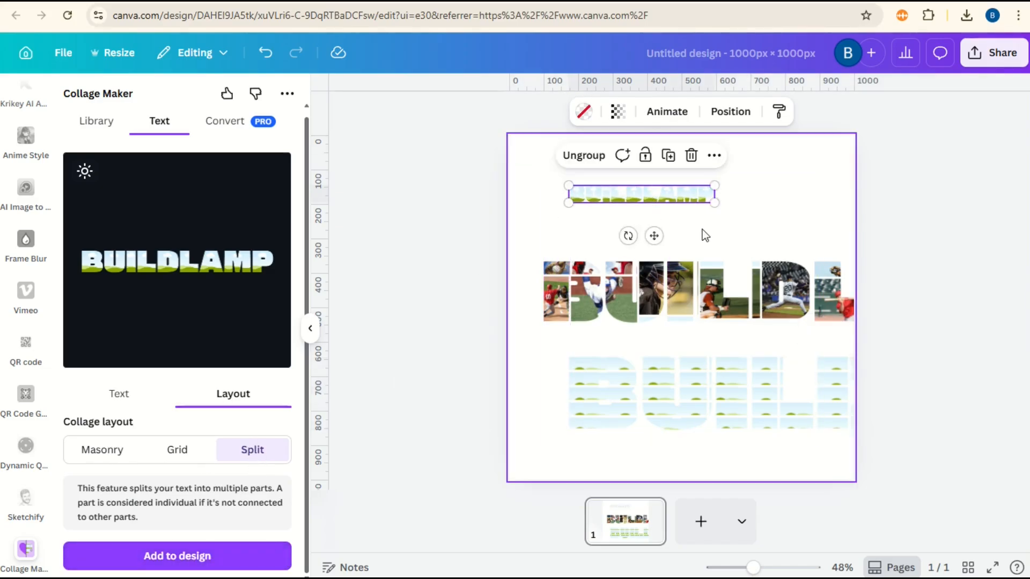
Ungroup the split lettering, and enlarge its letter B at the upper-left part of the page
click(584, 155)
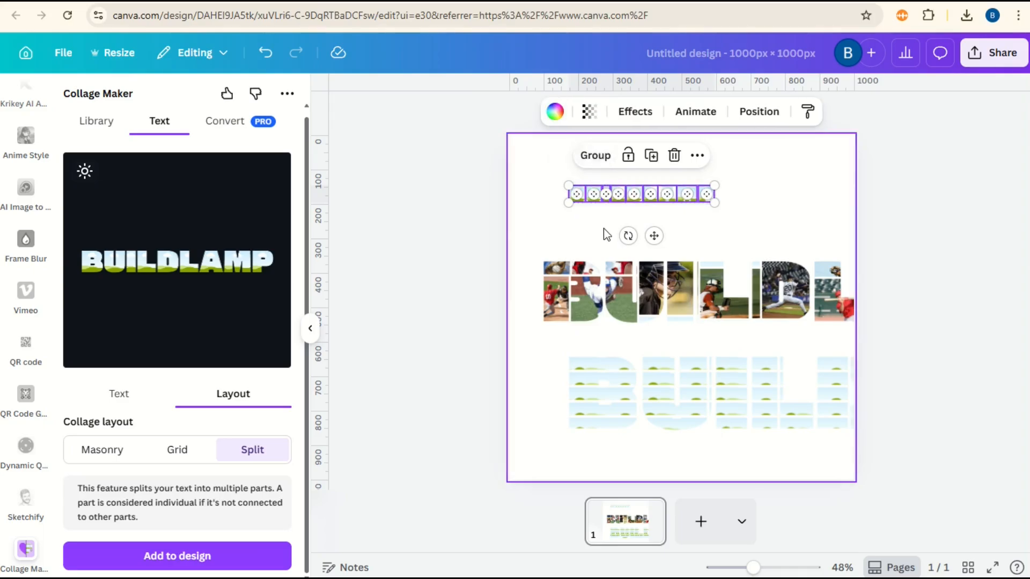
drag(576, 194, 649, 170)
drag(575, 221, 541, 251)
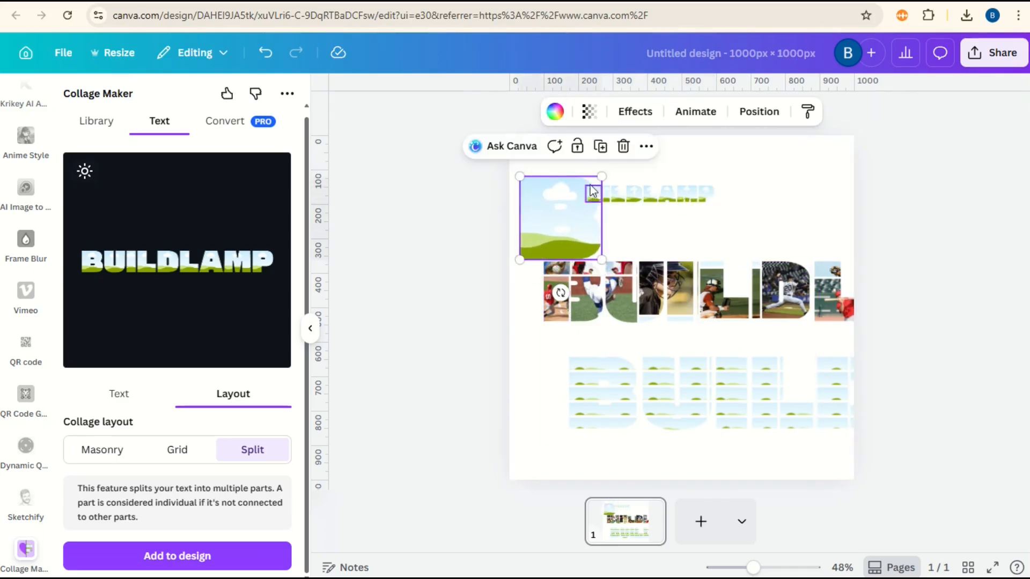
drag(602, 177, 611, 167)
drag(592, 232, 580, 220)
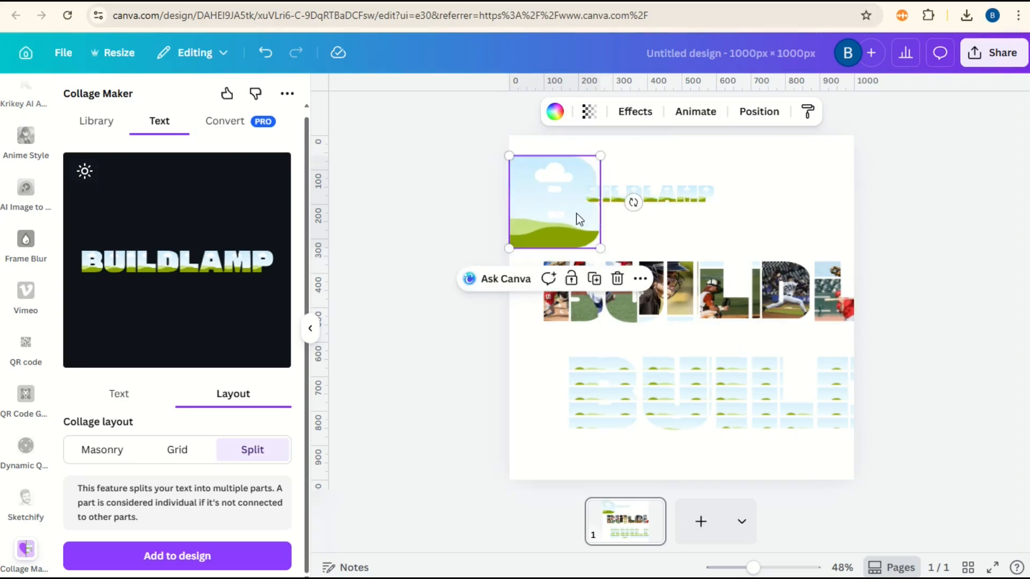
Browse the collage library's number and letter shapes and open the letter W for editing
click(92, 129)
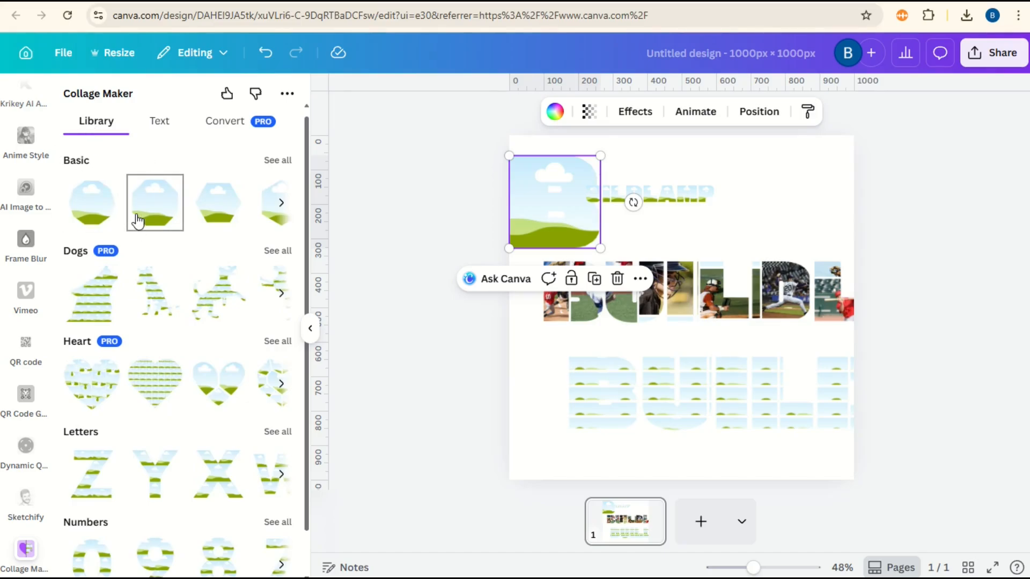
scroll(211, 432, down, 1)
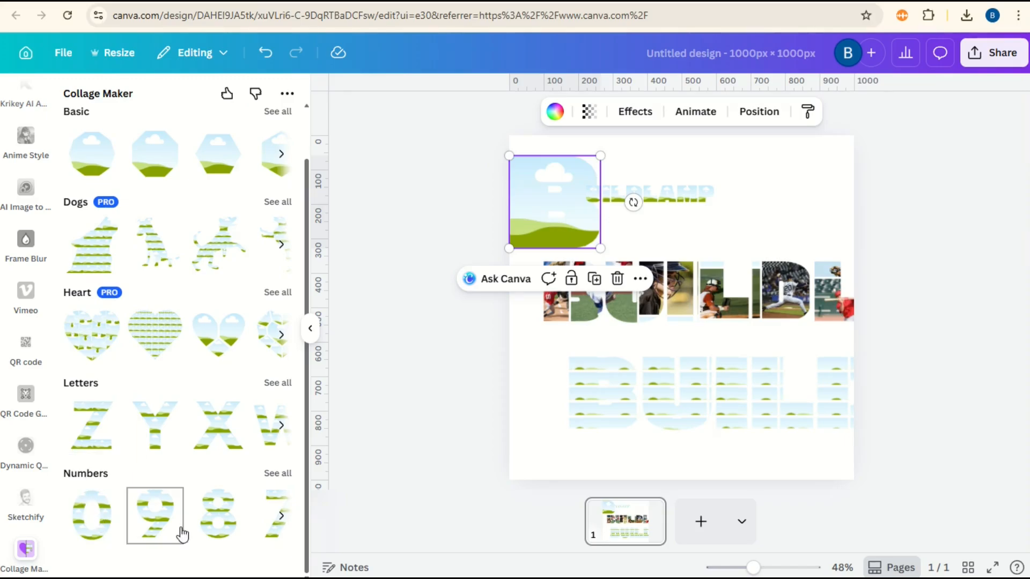
click(285, 519)
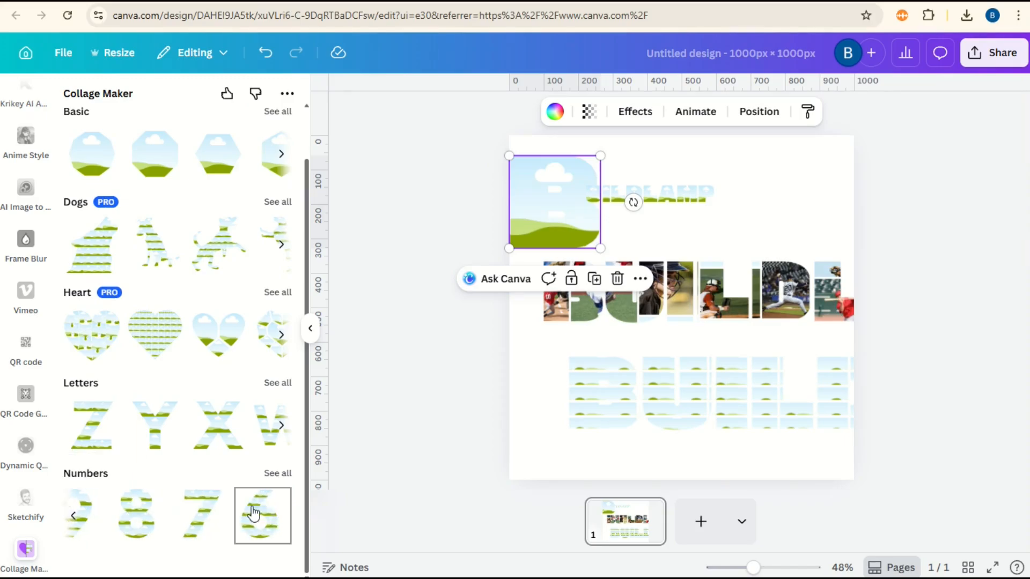
click(74, 516)
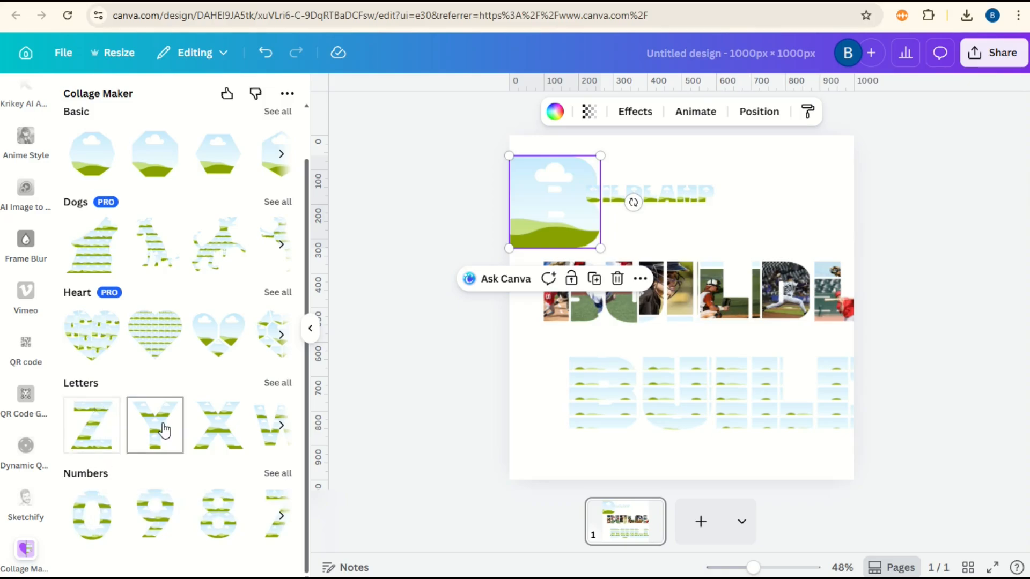
click(283, 431)
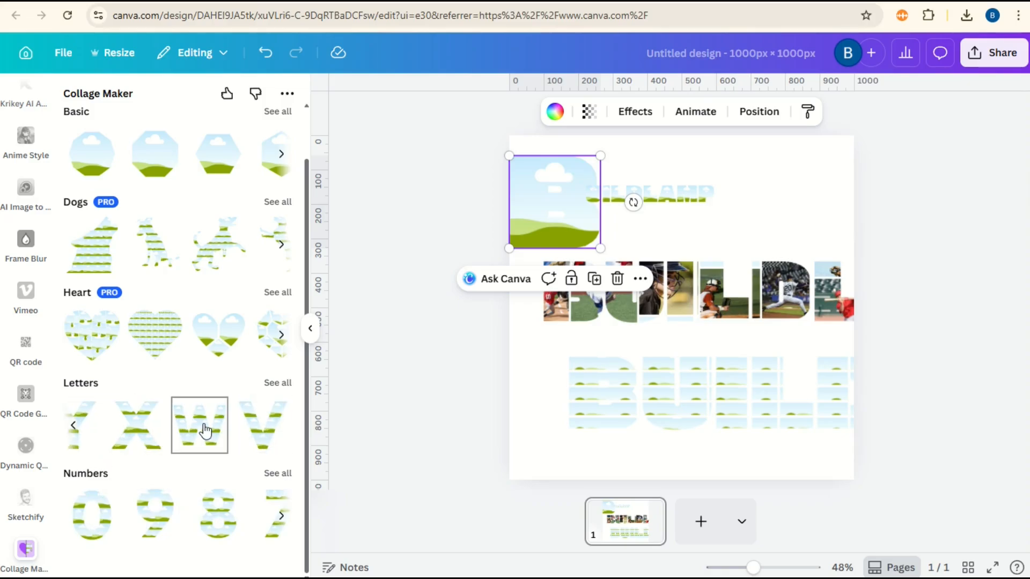
click(204, 429)
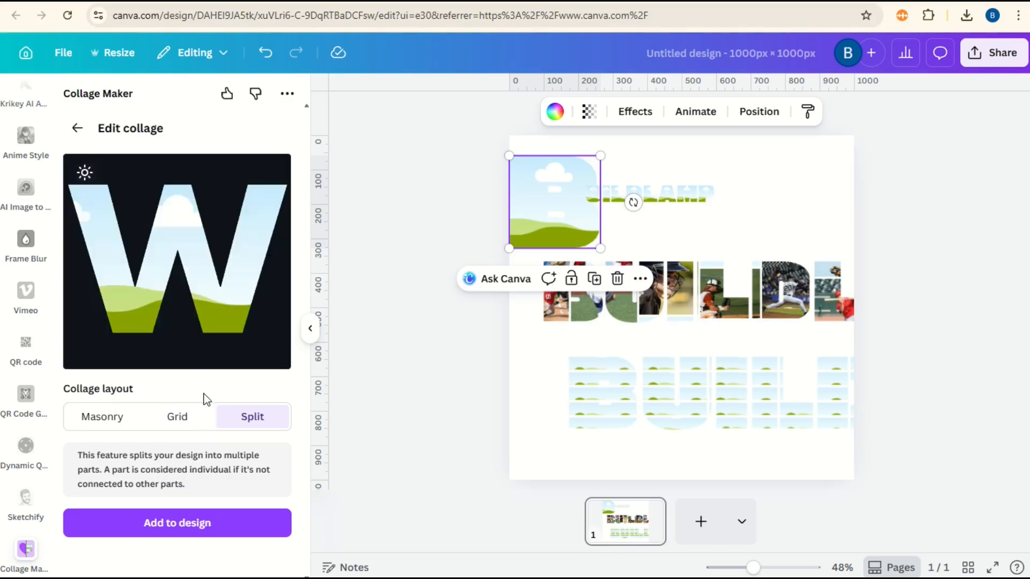
Add the letter W to the page as a Masonry collage, enlarged and shifted toward the page's right side
click(115, 419)
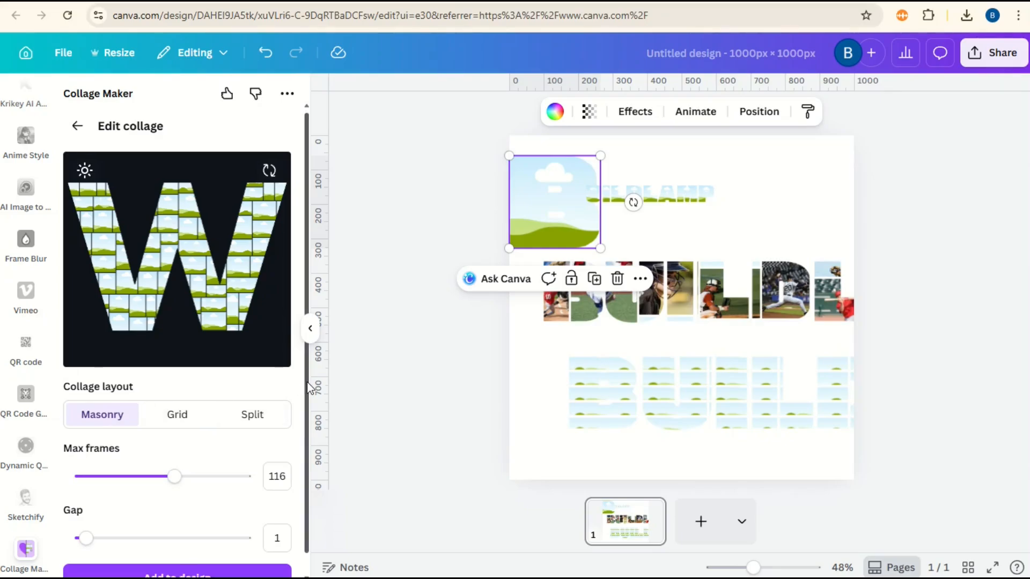
scroll(242, 456, down, 1)
click(230, 556)
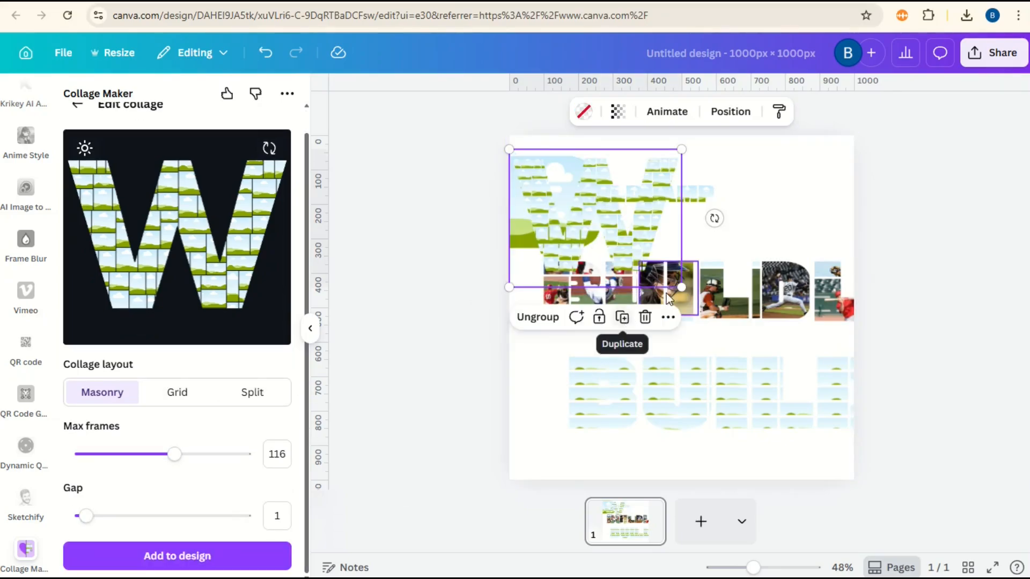
drag(683, 288, 818, 433)
drag(750, 351, 853, 326)
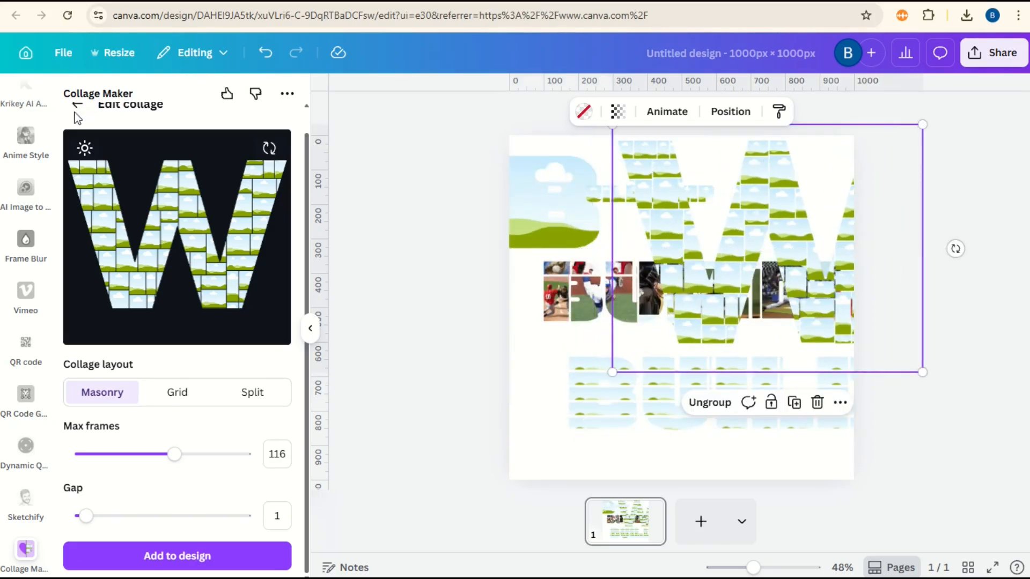
Add a blank second page and open the pointed-top hexagon from the collage library's Basic shapes
click(701, 521)
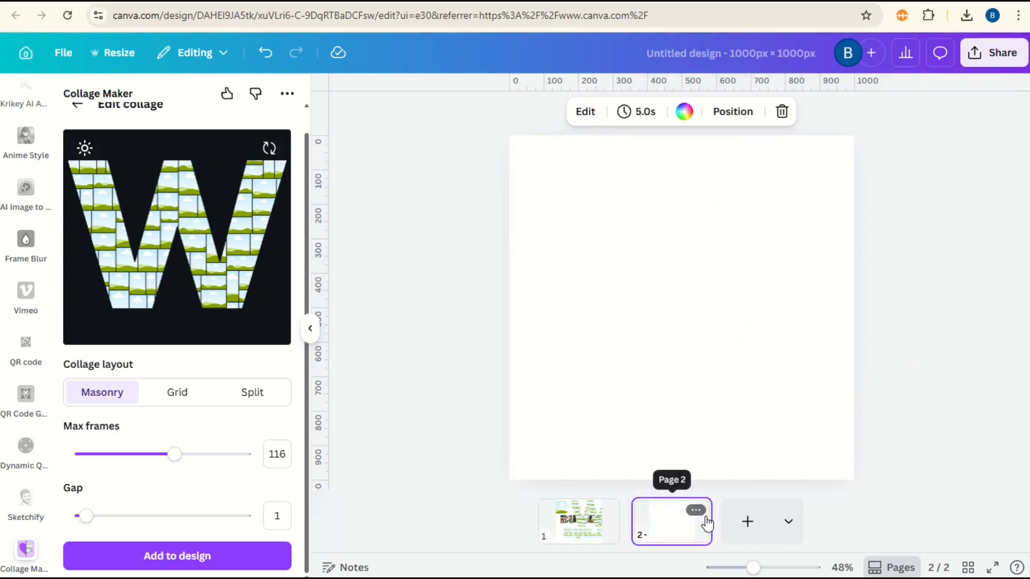
scroll(69, 110, up, 1)
click(75, 129)
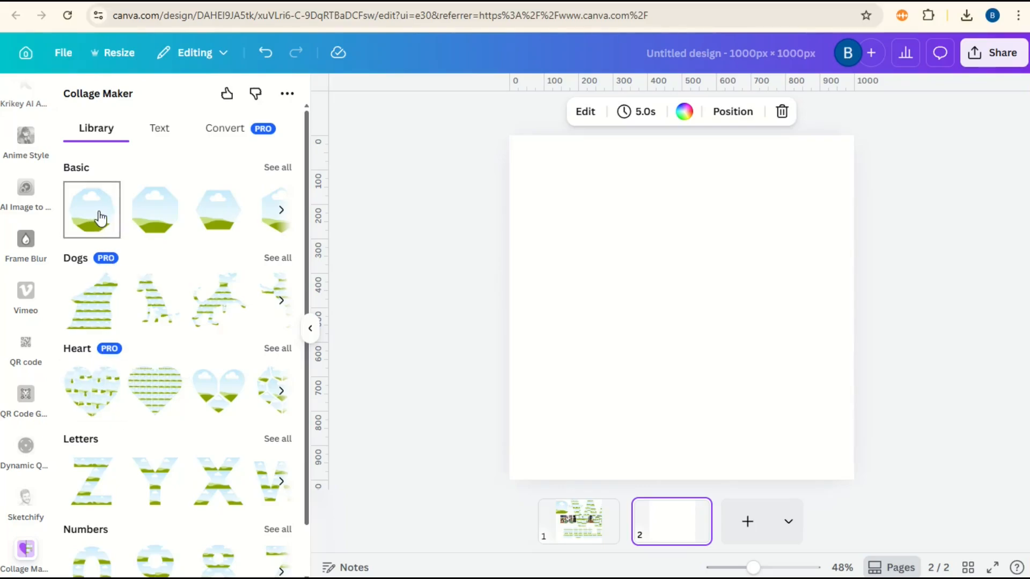
click(281, 210)
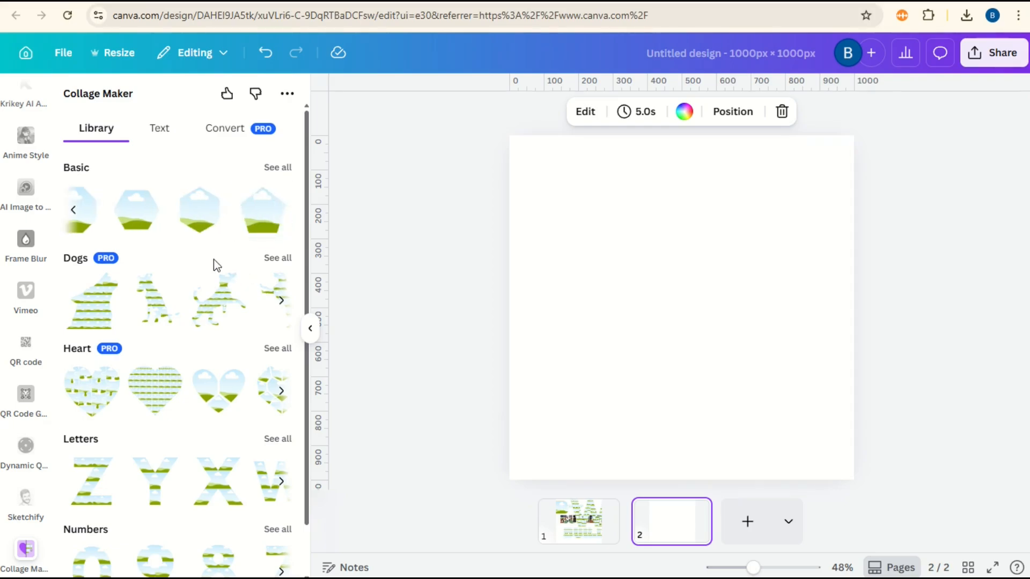
click(208, 218)
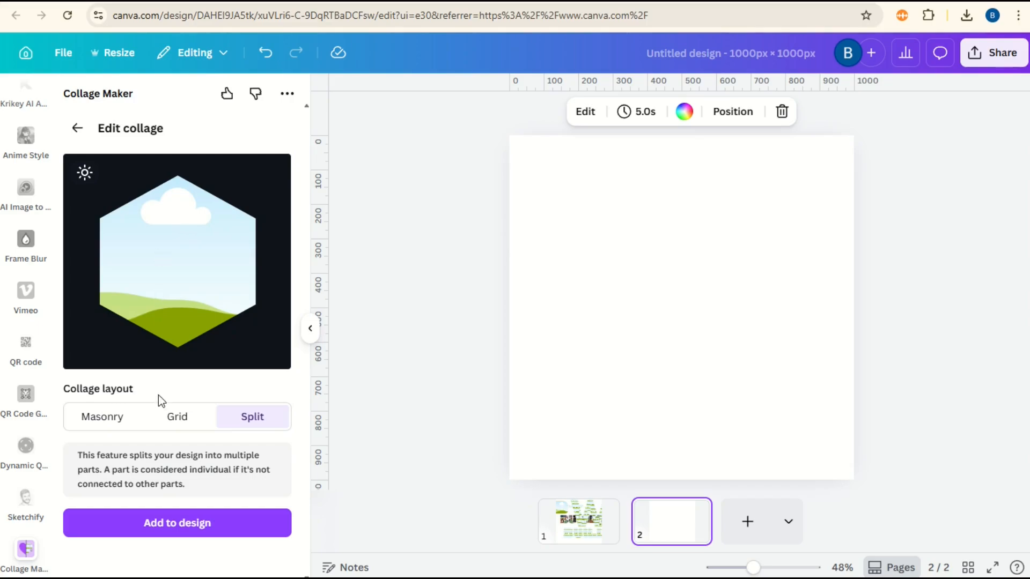
Add the hexagon to page 2 as a Masonry collage with 34 max frames, and enlarge it to fill the page
click(131, 427)
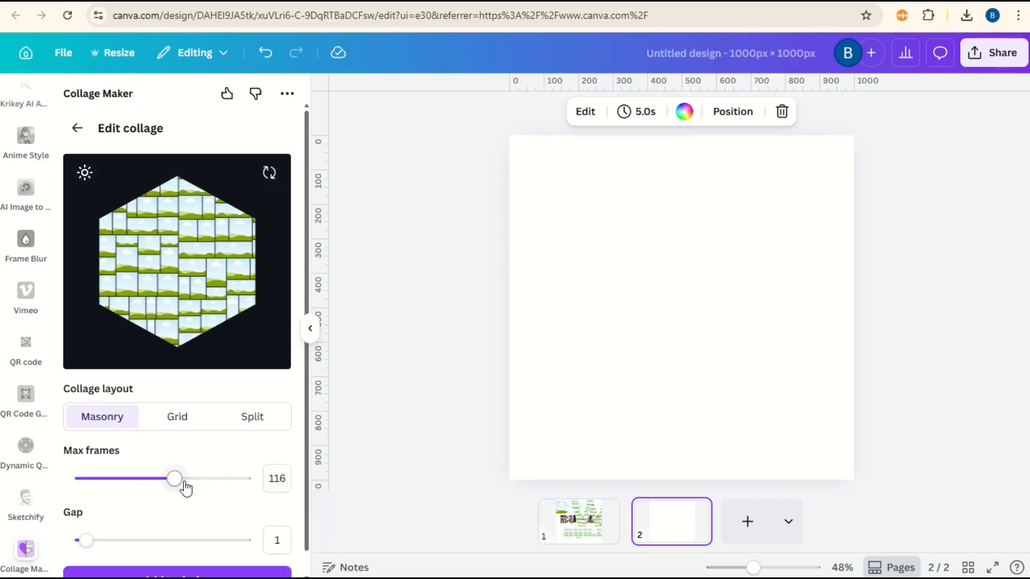
drag(178, 482, 107, 479)
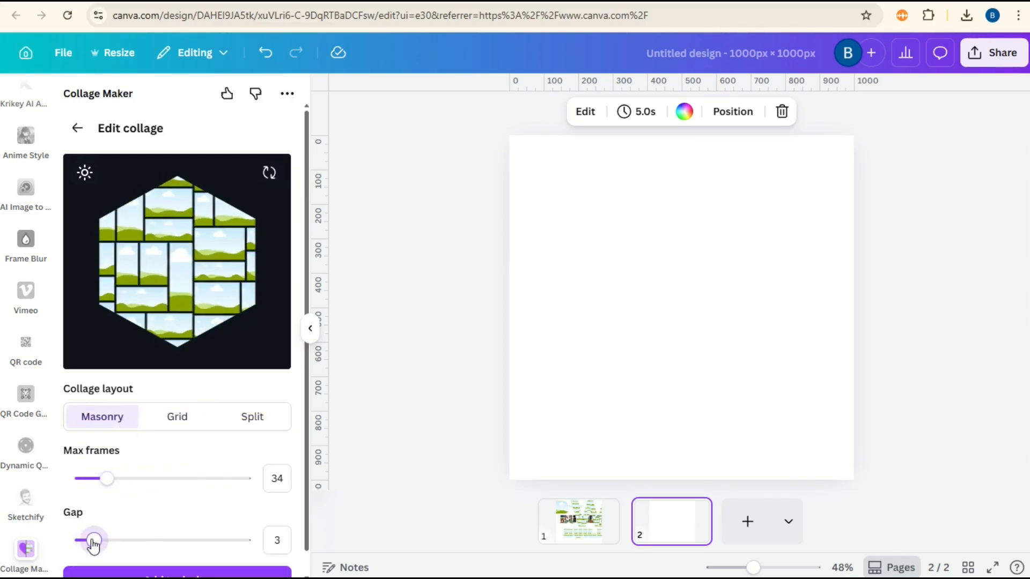
click(210, 571)
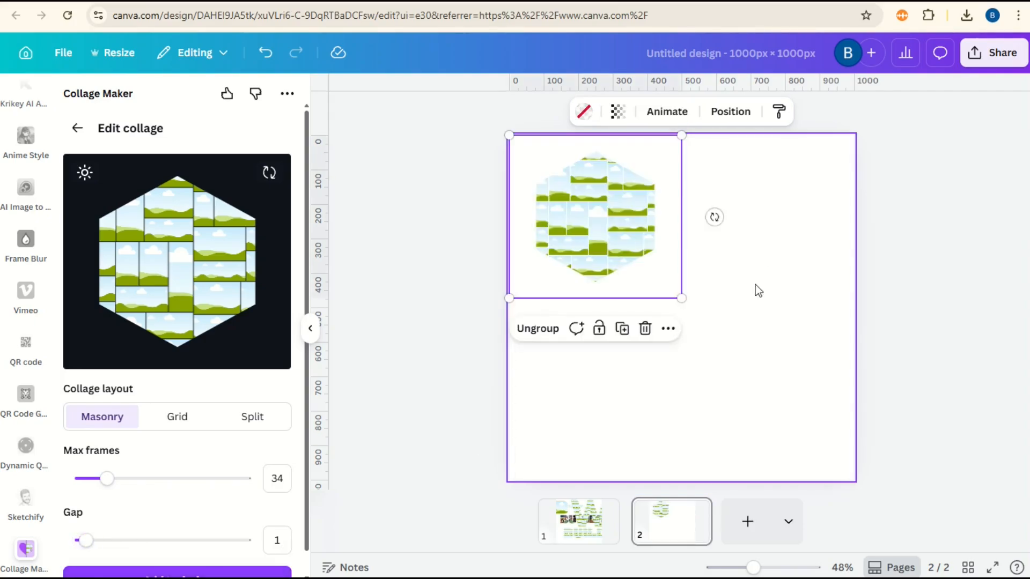
drag(682, 299, 868, 475)
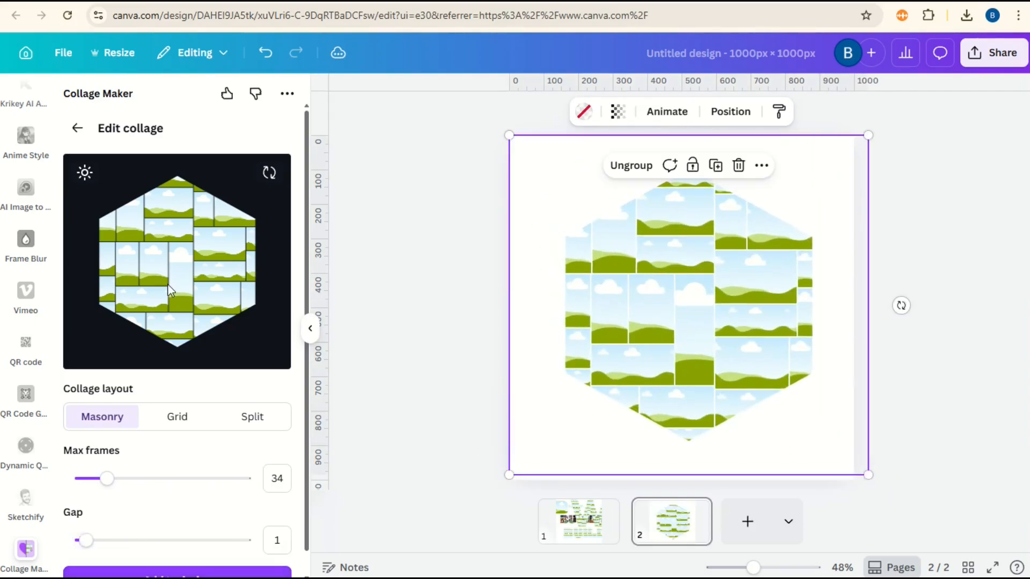
Fill four hexagon frames with stock portraits: black sweater, blue sweater, yellow background, and the recommended man in a grey sweater
scroll(30, 209, up, 3)
scroll(25, 208, up, 15)
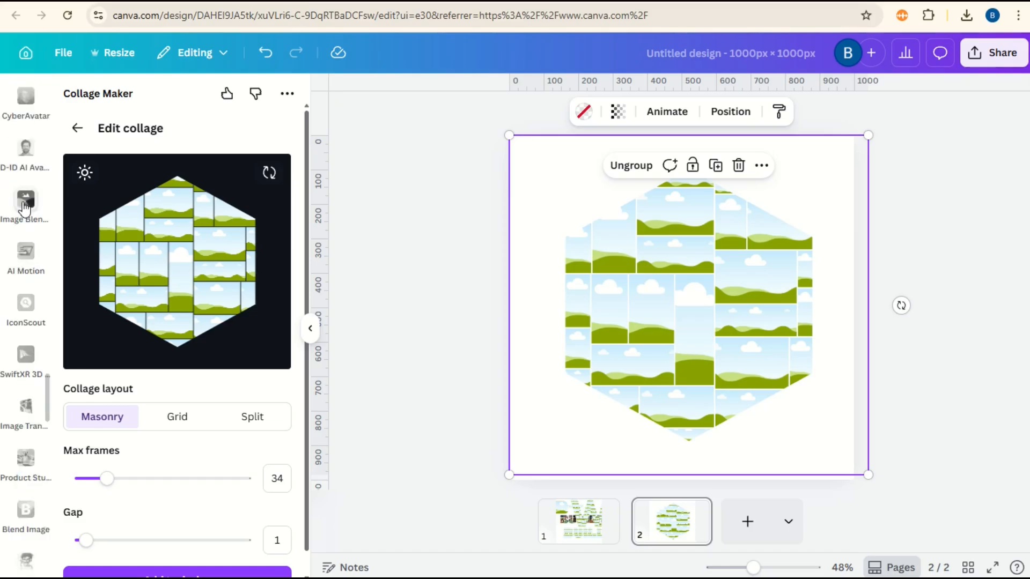
scroll(17, 211, up, 3)
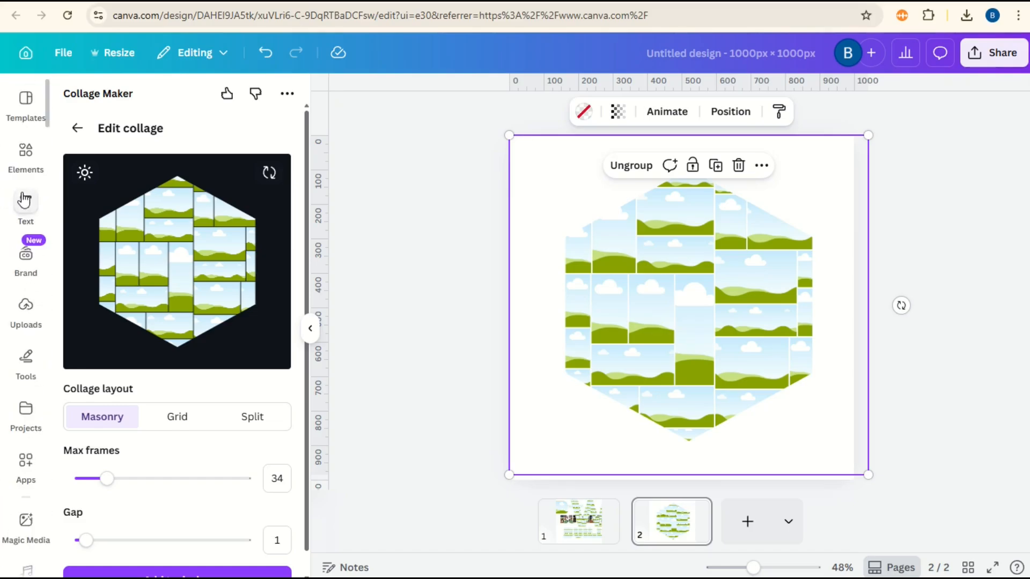
click(26, 153)
click(242, 515)
drag(675, 347, 609, 310)
click(116, 328)
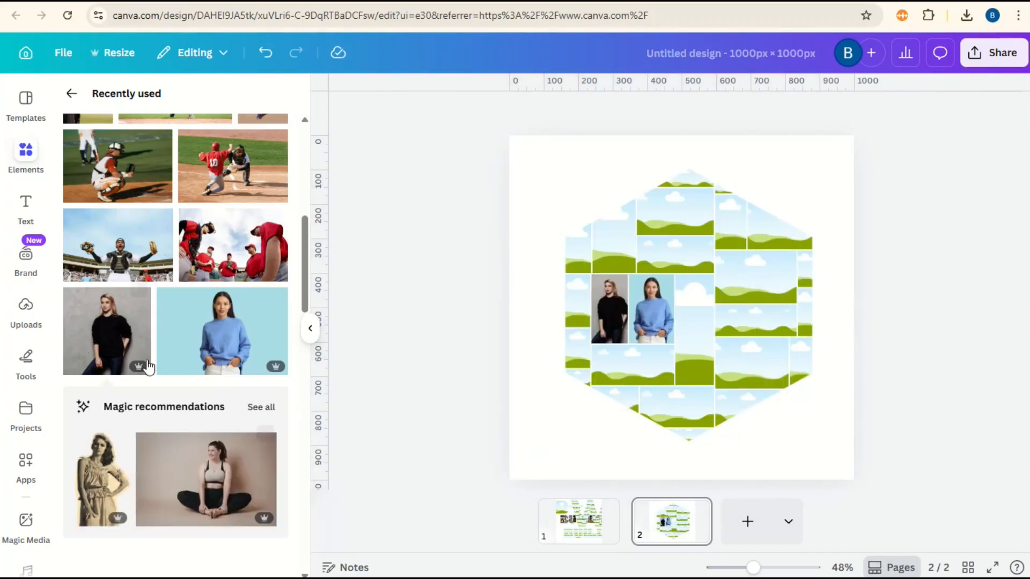
scroll(161, 376, down, 6)
drag(252, 218, 769, 290)
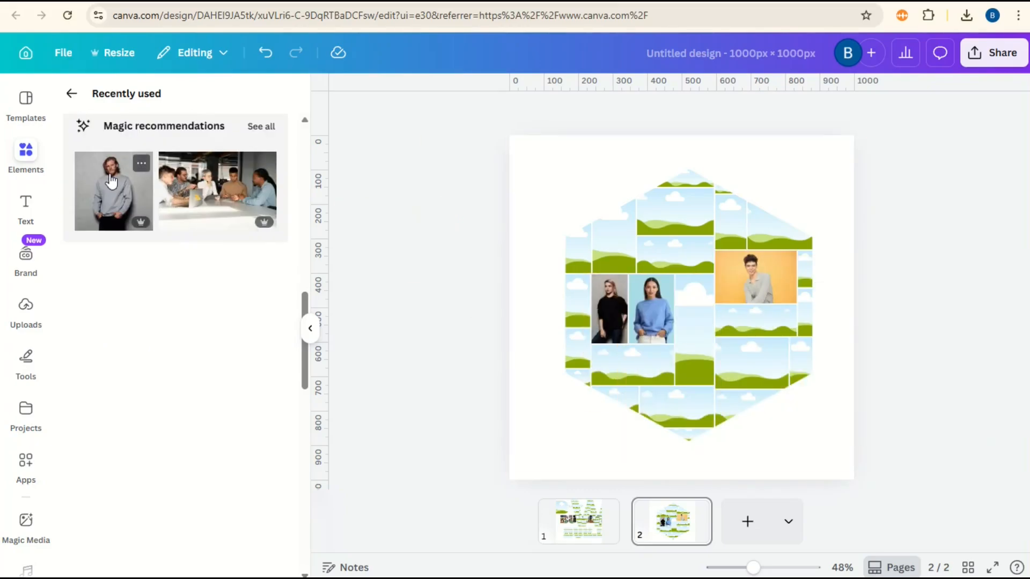
drag(116, 193, 676, 258)
Ungroup the hexagon collage and reposition the grey-sweater photo's crop so the man's face shows in its frame
click(666, 279)
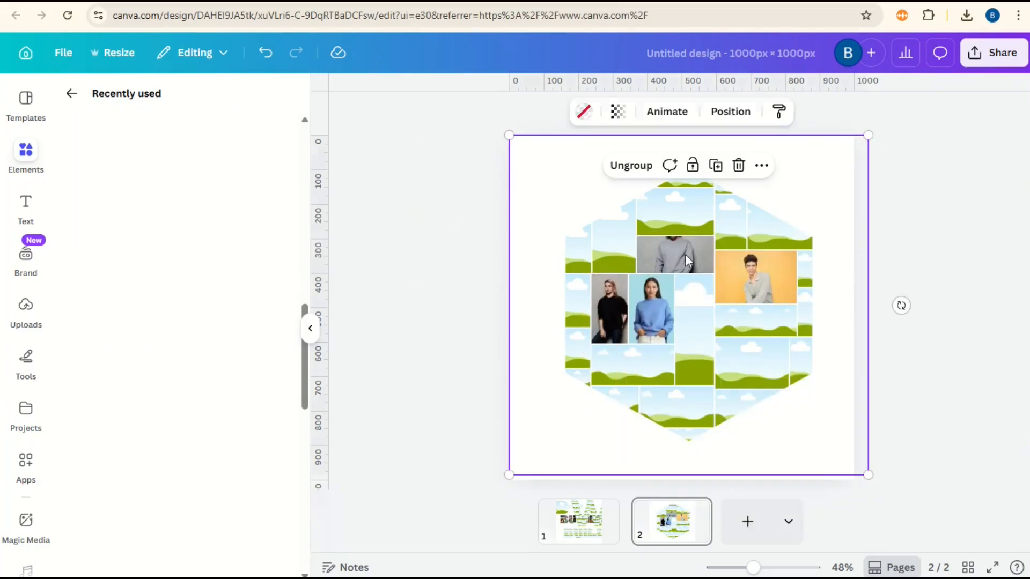
click(641, 167)
key(Escape)
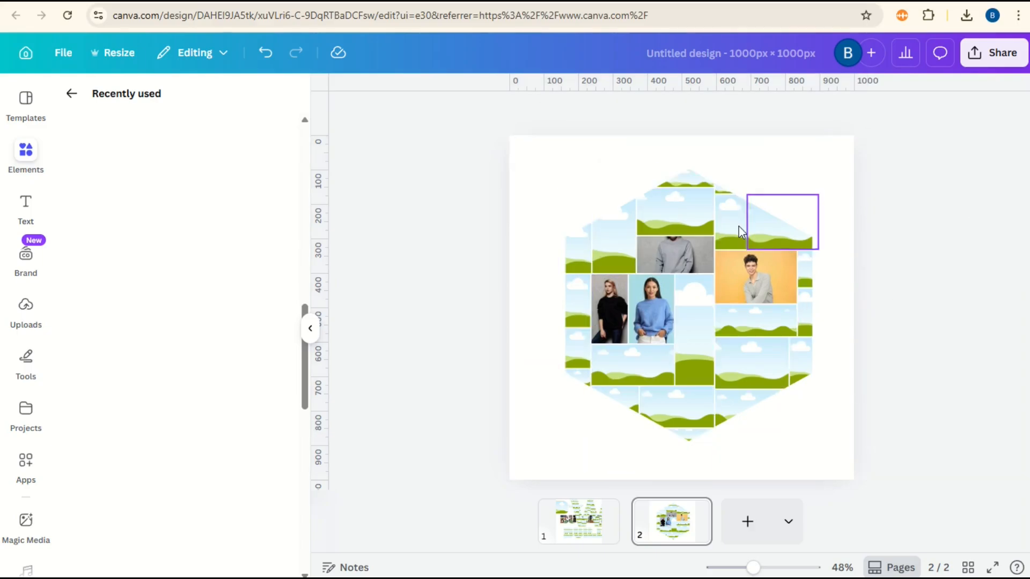
click(677, 244)
click(651, 113)
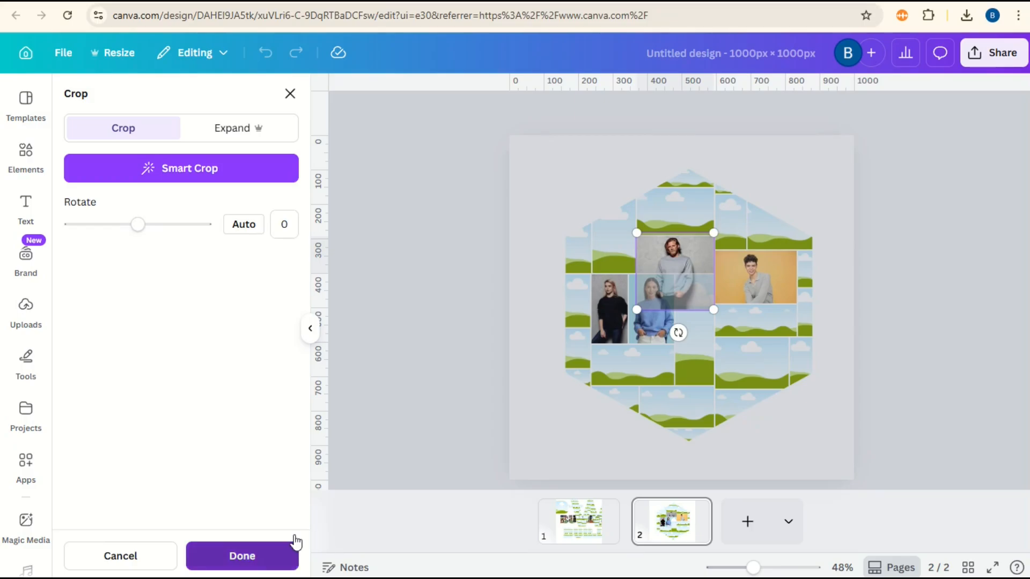
click(290, 553)
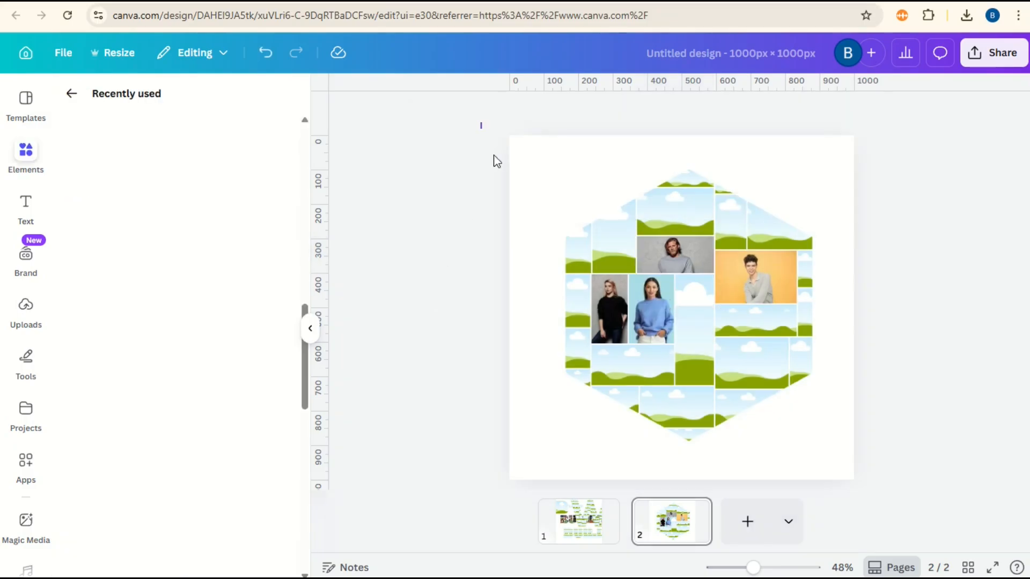
Select all the hexagon collage frames on page 2 and download the selection as a PNG with a transparent background
drag(481, 123, 880, 490)
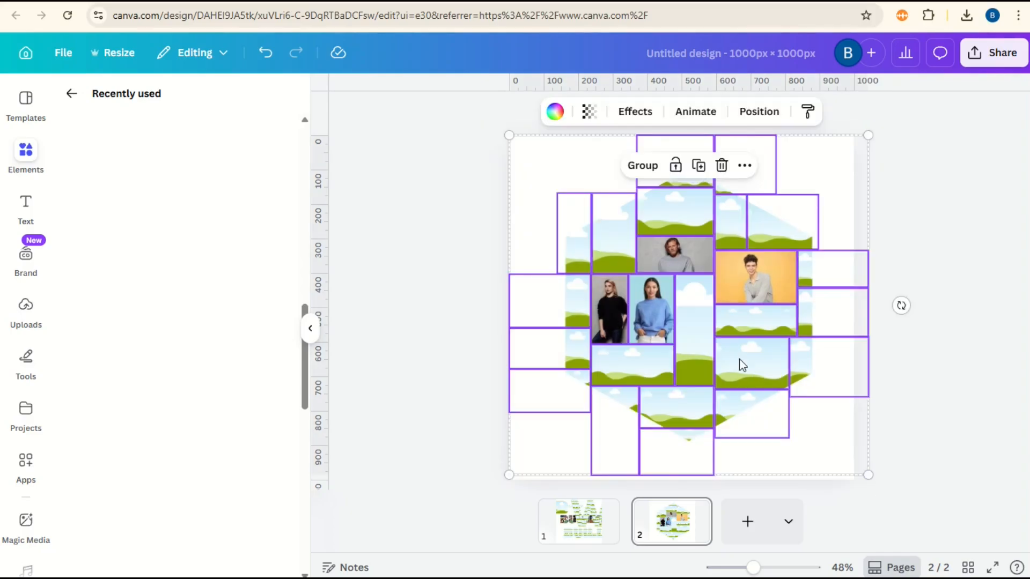
right_click(739, 360)
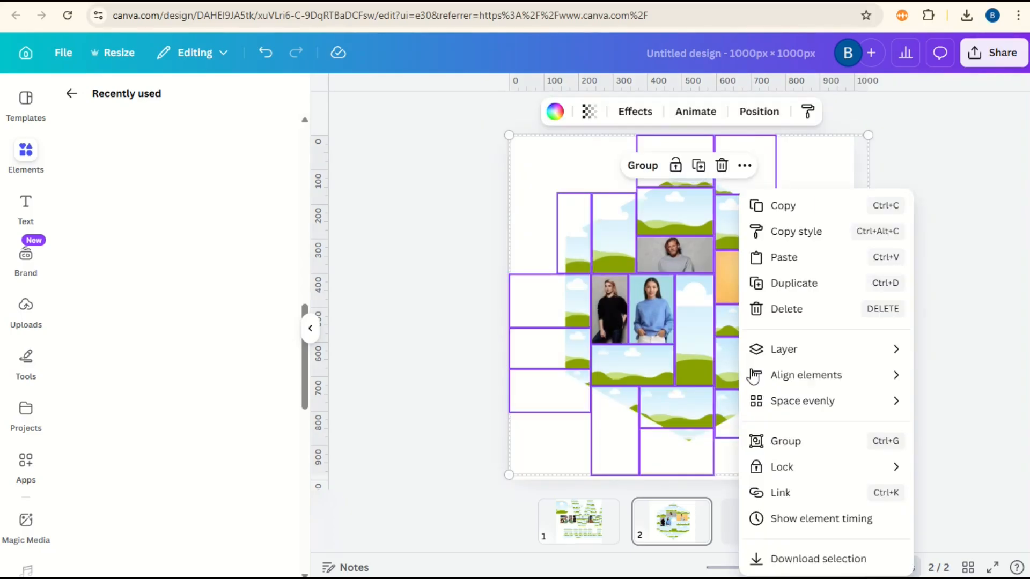
click(802, 558)
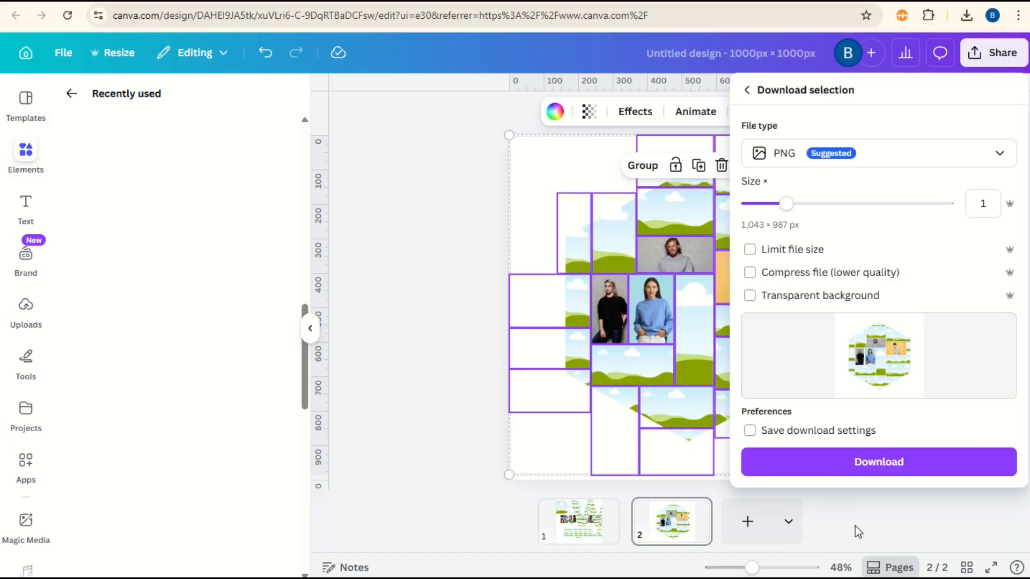
click(805, 296)
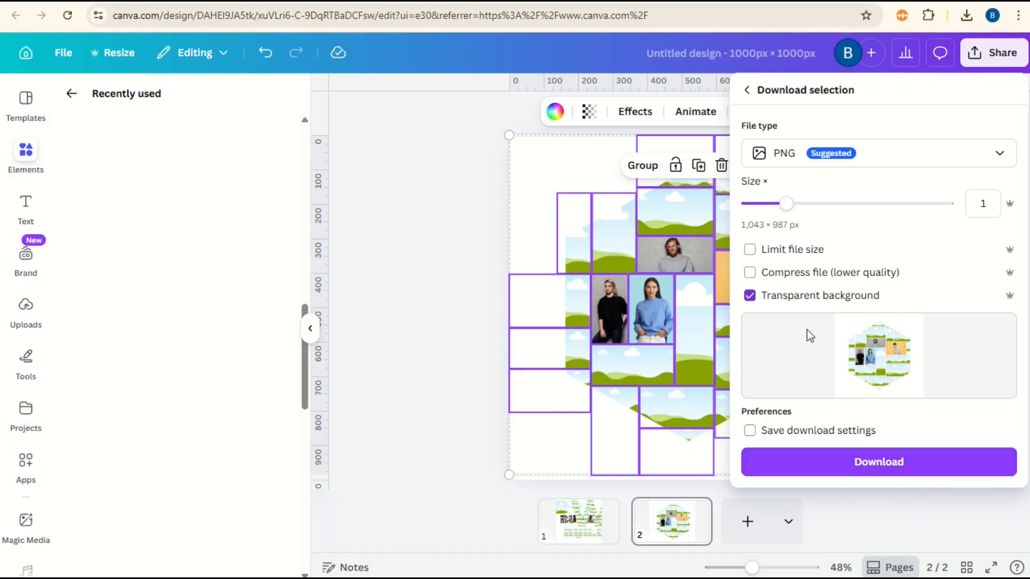
click(826, 470)
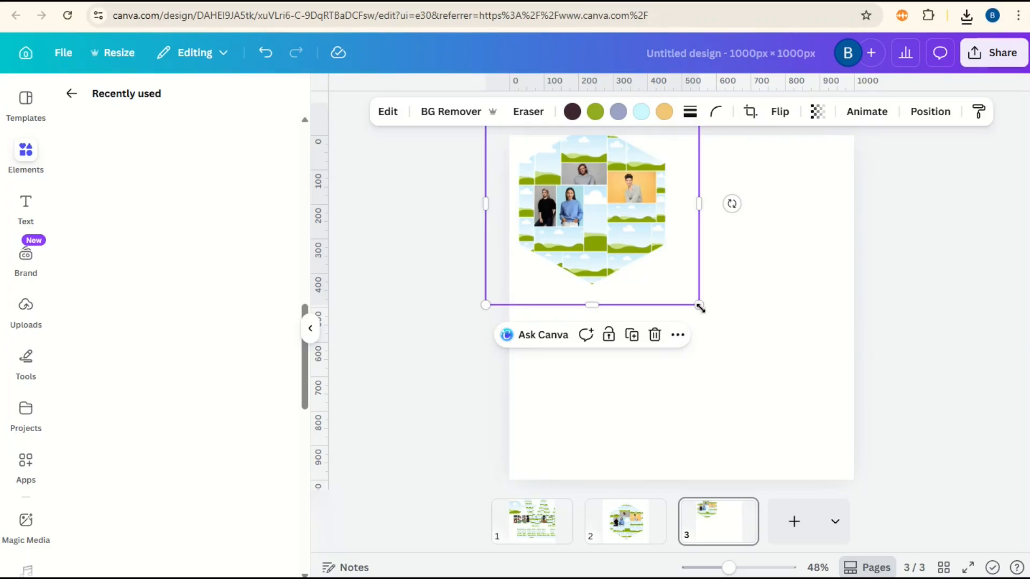
Enlarge the hexagon collage image on page 3 to nearly fill the page and reposition it around the page's center
drag(700, 307, 876, 479)
drag(707, 335, 697, 307)
mouse_move(875, 479)
mouse_down()
mouse_move(745, 356)
mouse_move(888, 488)
mouse_up()
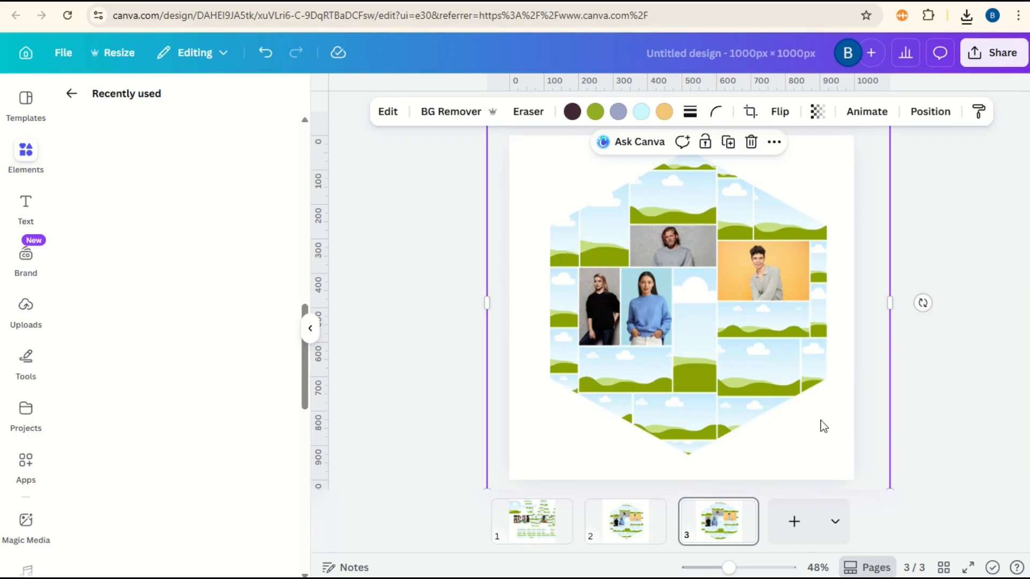
drag(731, 270, 722, 288)
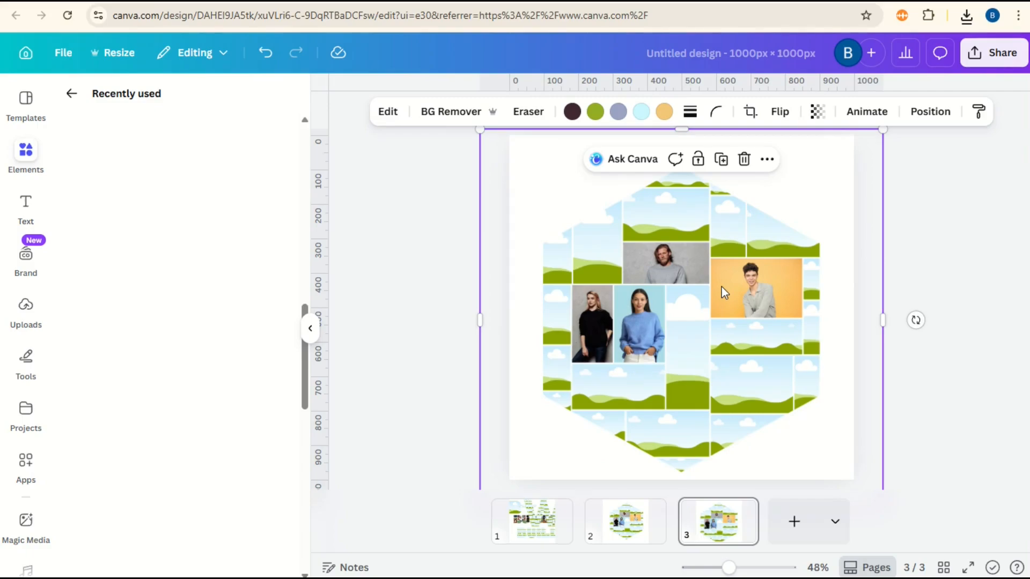